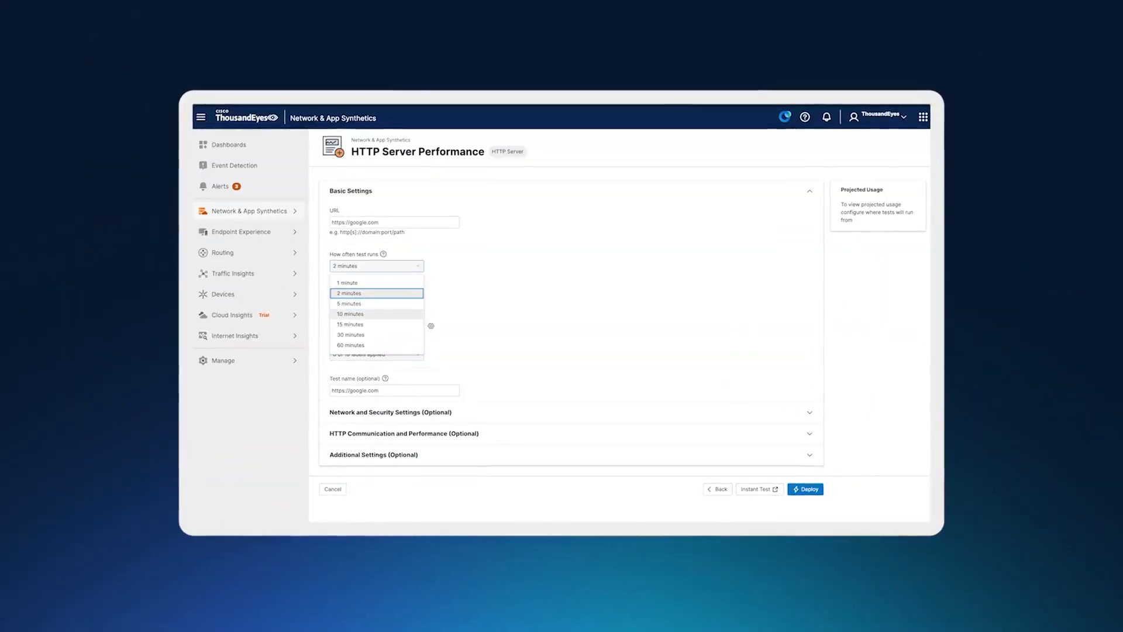
pyautogui.click(350, 314)
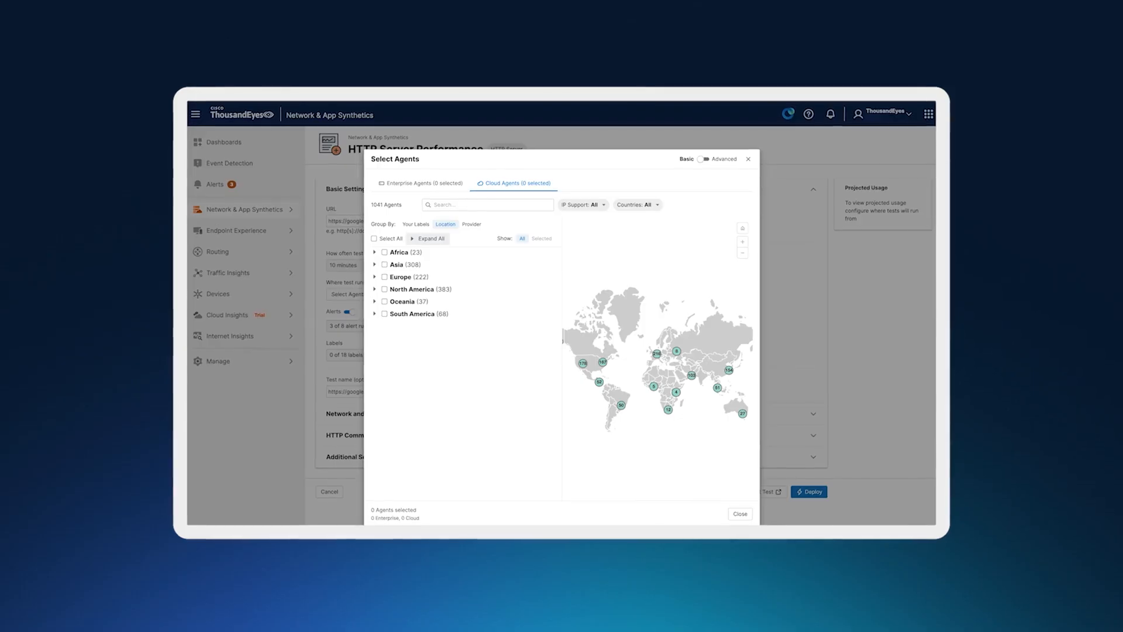
pyautogui.click(407, 290)
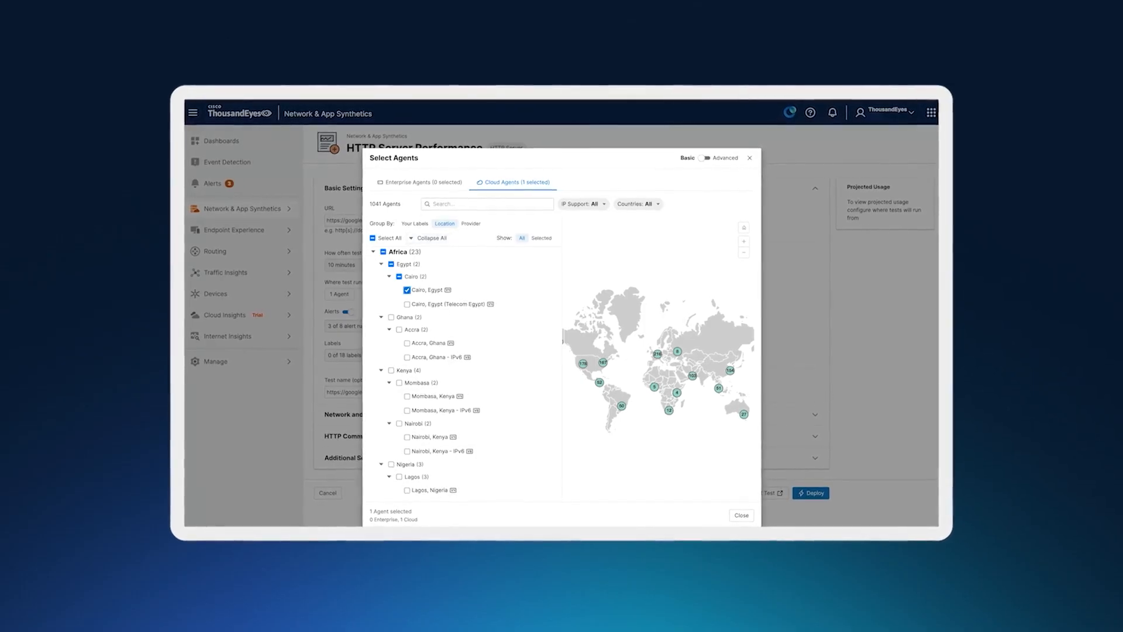
pyautogui.click(408, 343)
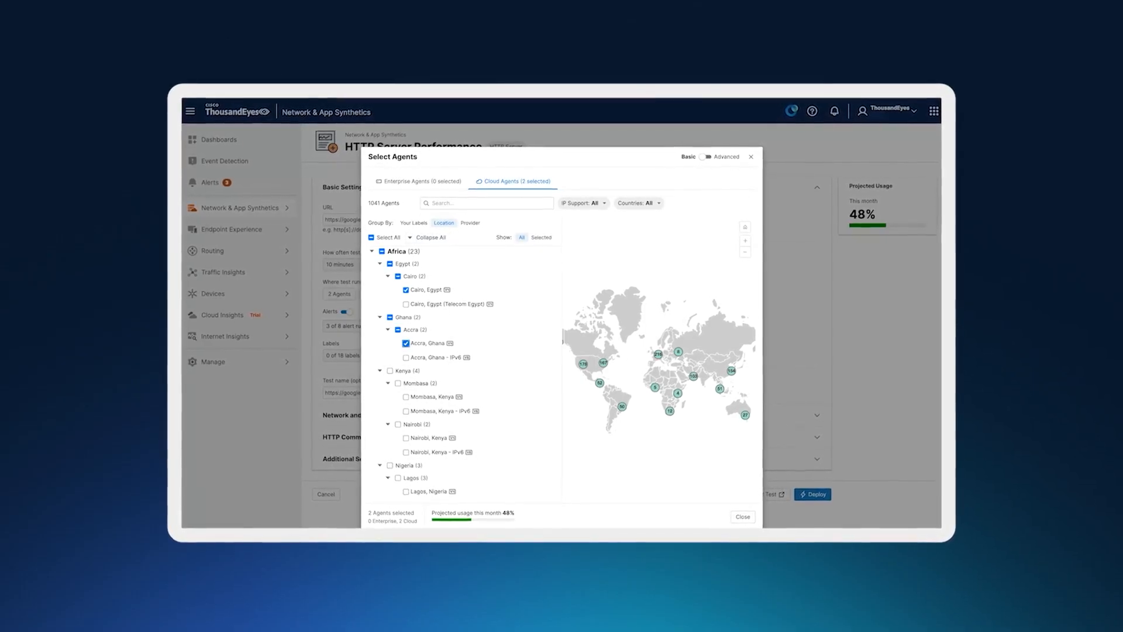
pyautogui.press('Escape')
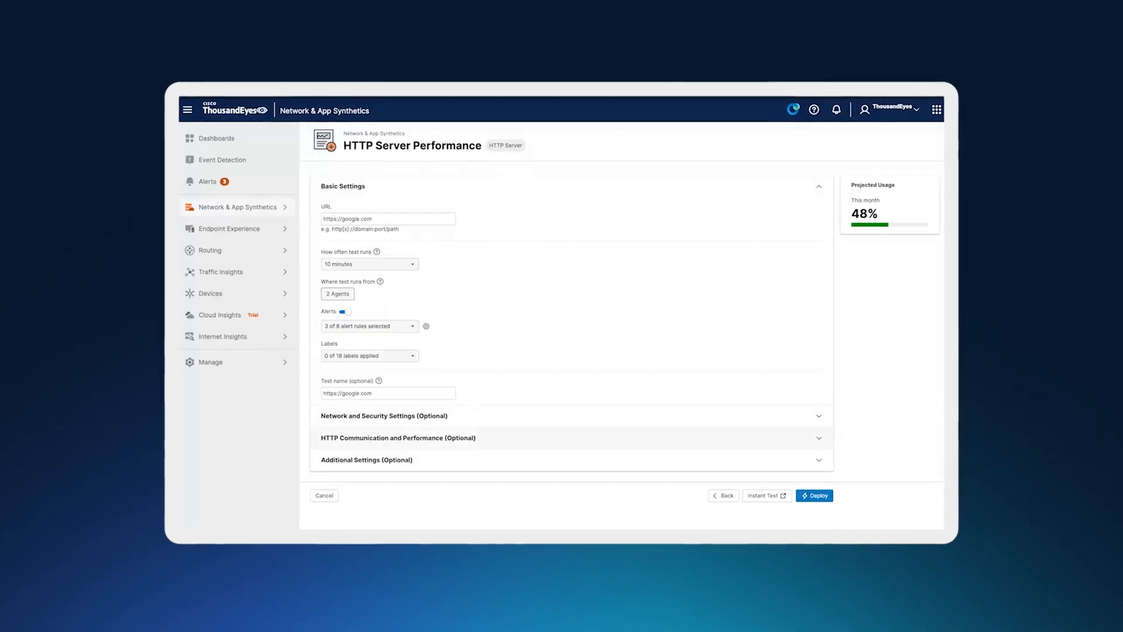
pyautogui.press('Return')
pyautogui.scroll(-4, 572, 351)
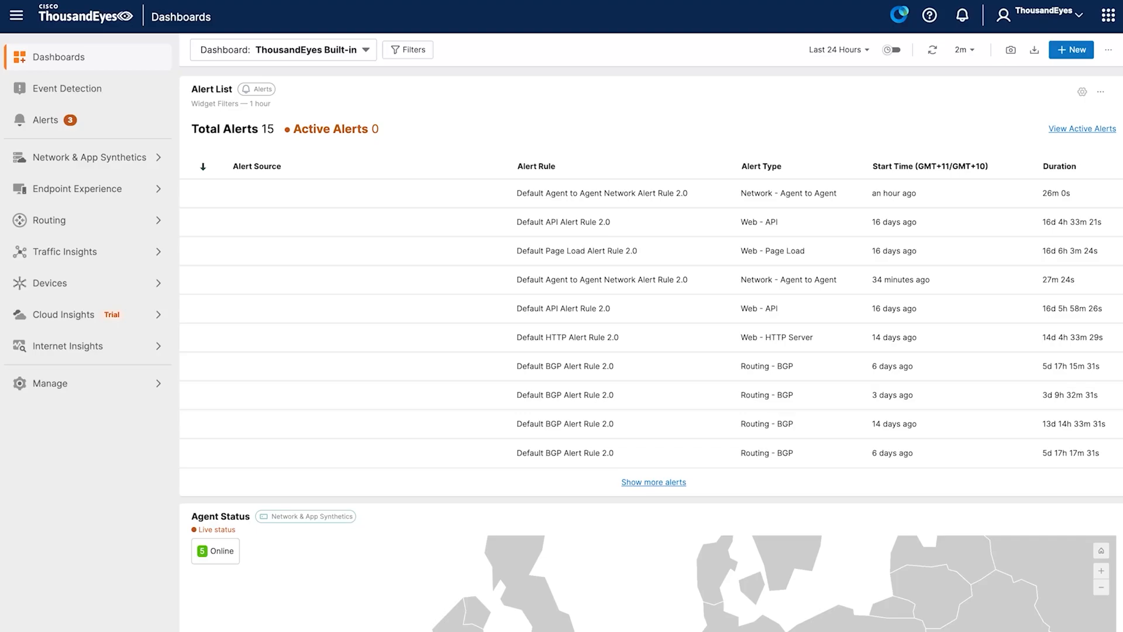
# - Start a new HTTP Server Performance test from Network & App Synthetics
pyautogui.click(88, 157)
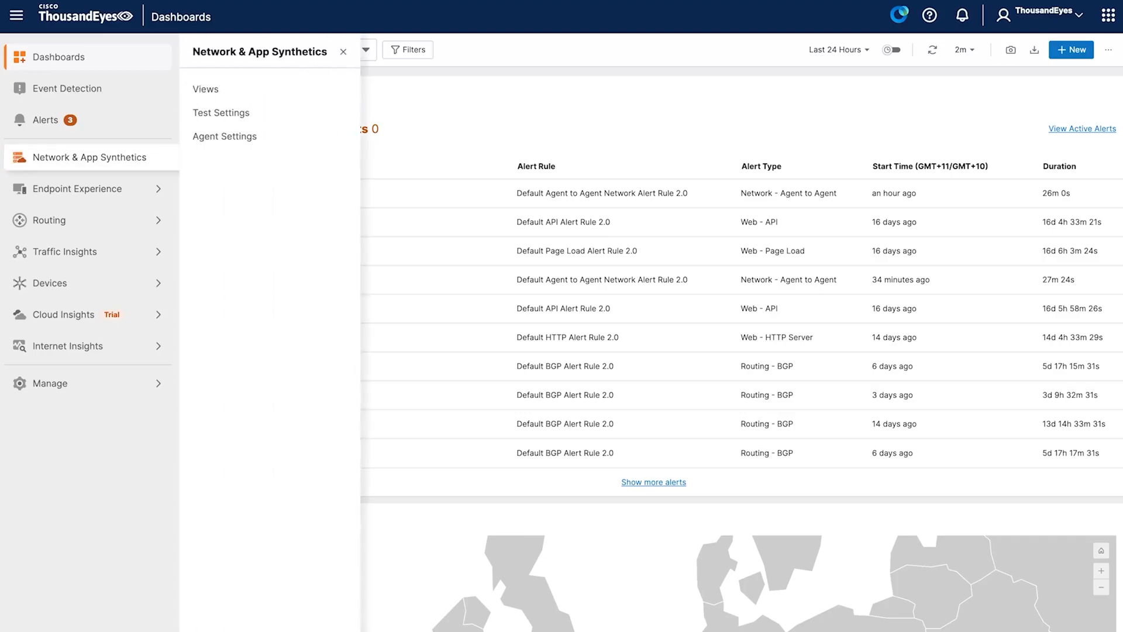
pyautogui.press('Escape')
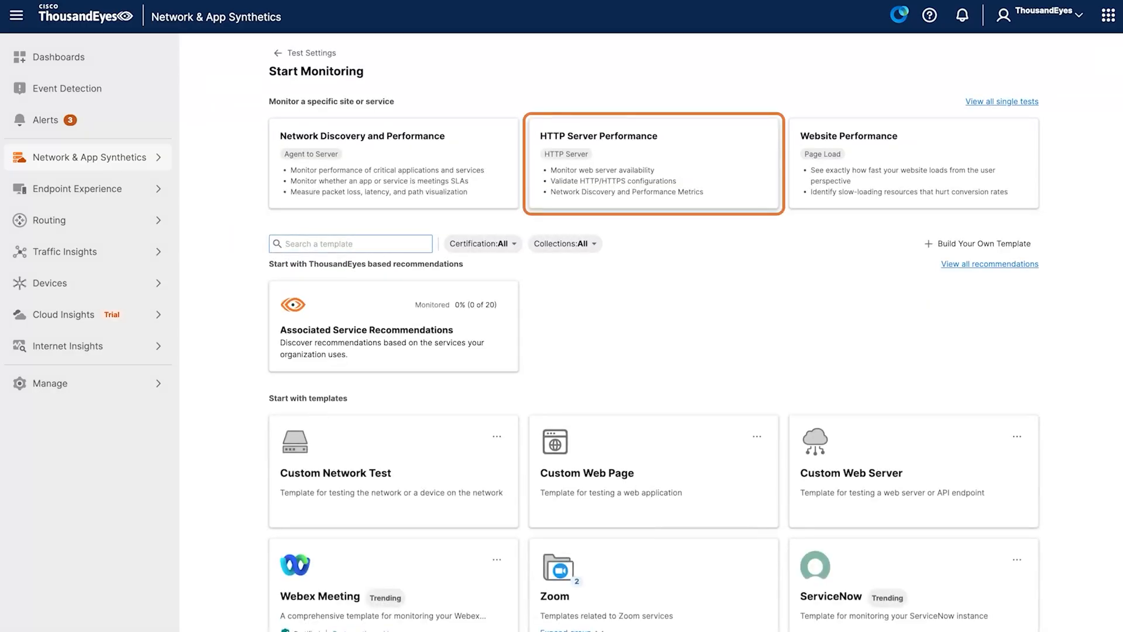
pyautogui.click(653, 163)
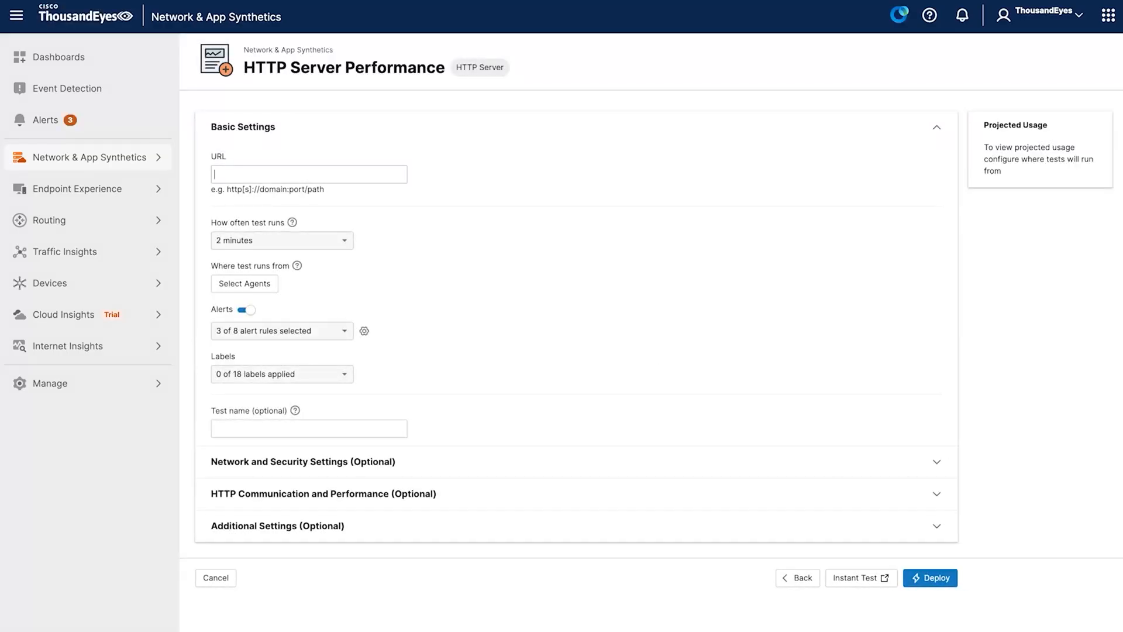
pyautogui.write('https')
pyautogui.write(':')
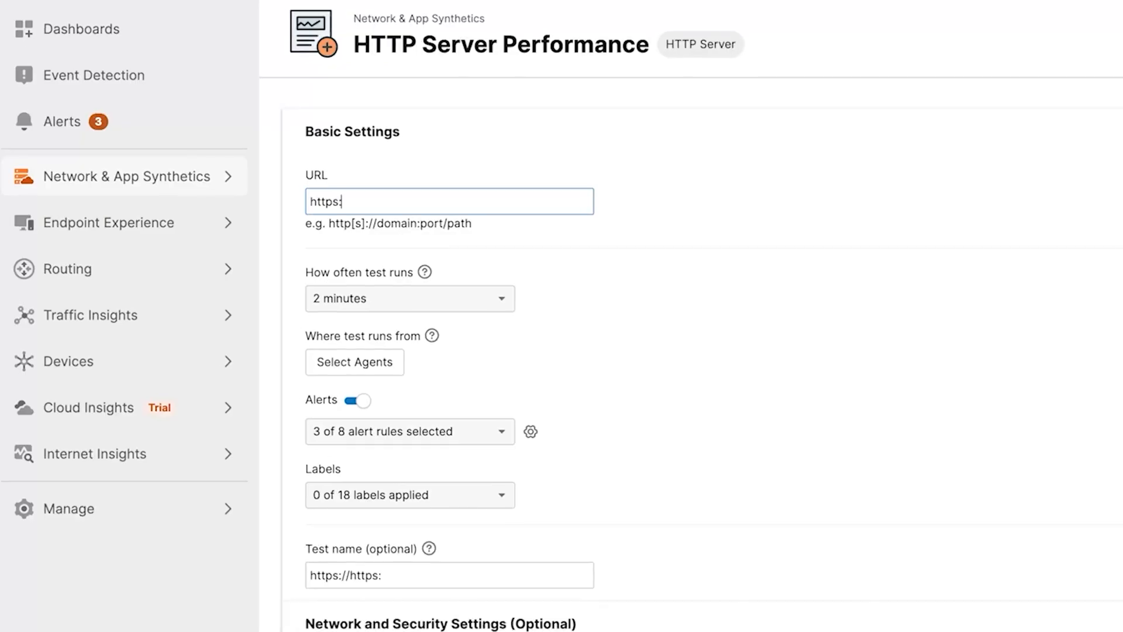
pyautogui.write('//google.com')
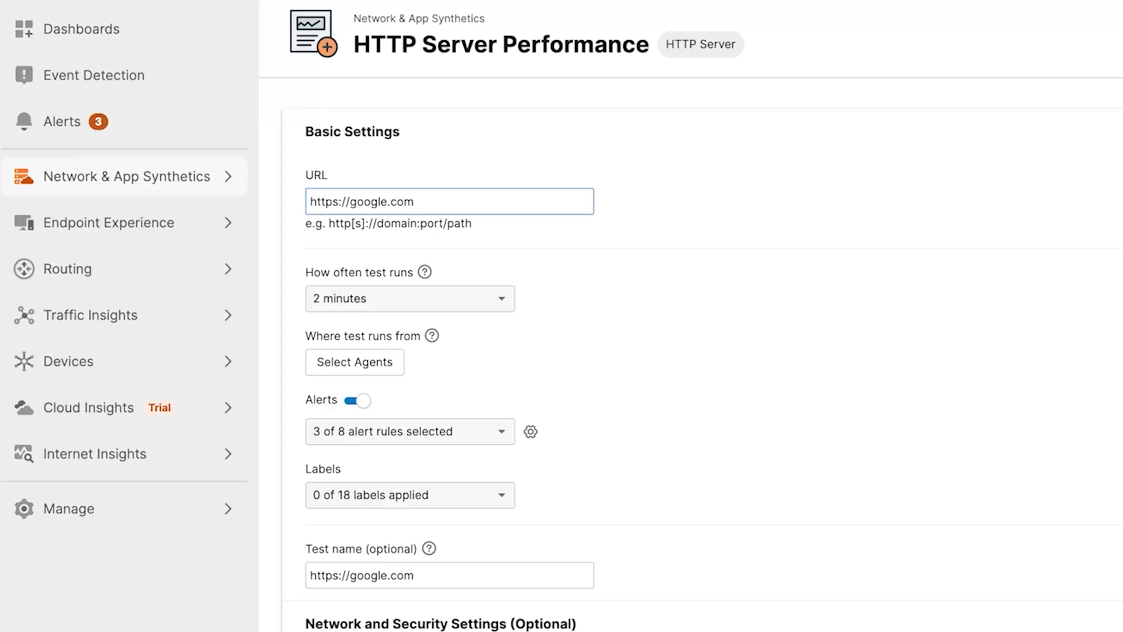
pyautogui.click(410, 298)
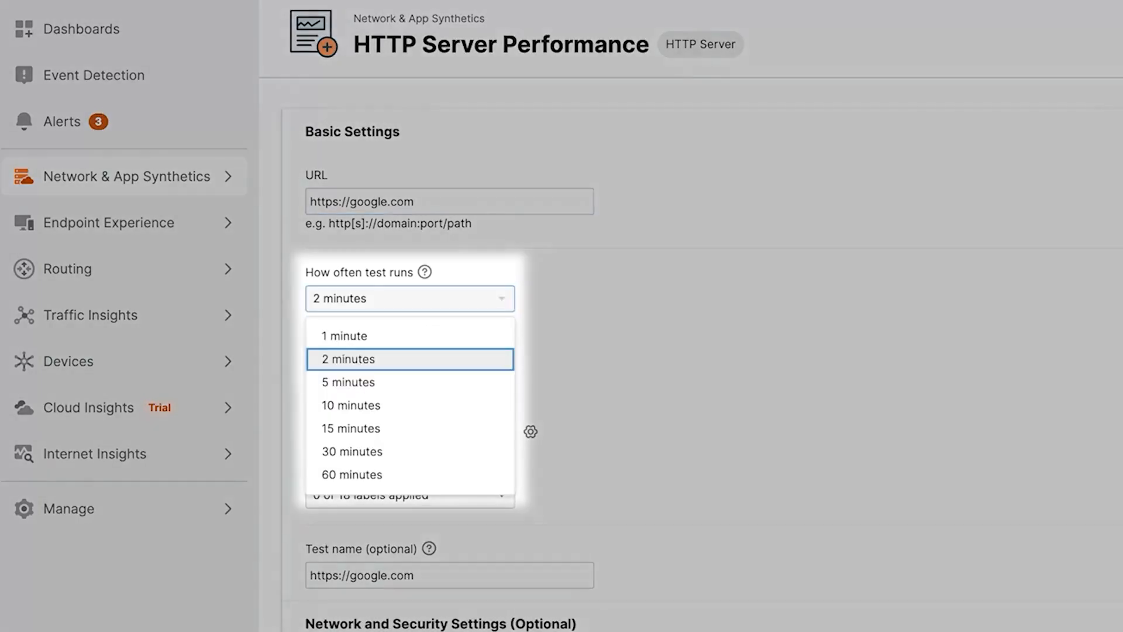
pyautogui.click(351, 405)
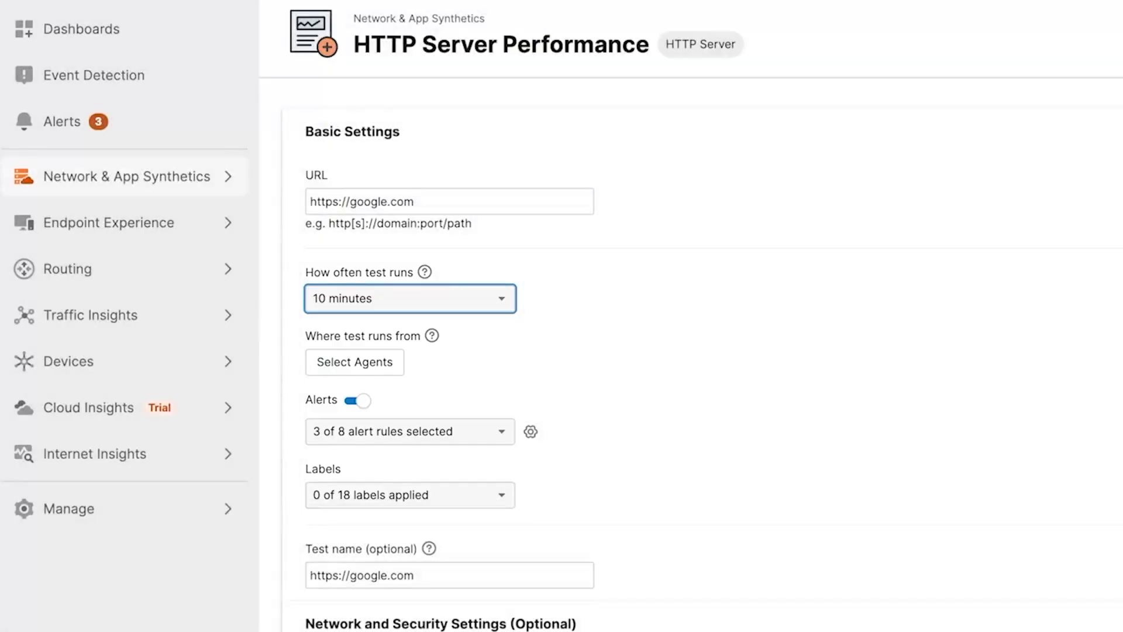
# - Select the Cairo, Egypt and Accra, Ghana cloud agents as the locations the test runs from
pyautogui.click(244, 283)
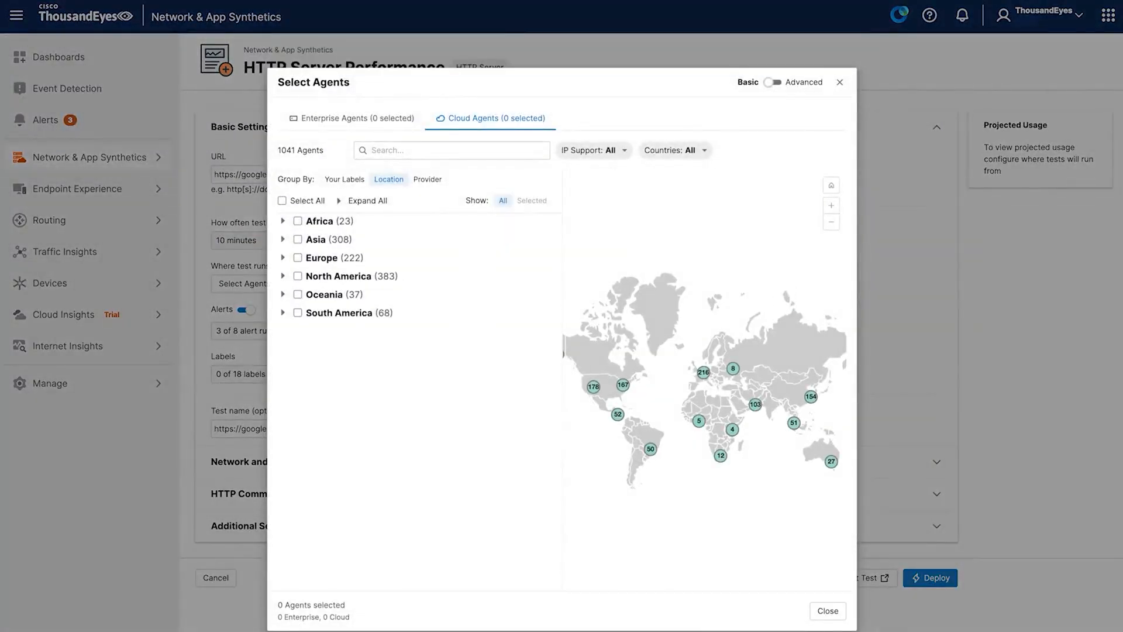
pyautogui.click(363, 200)
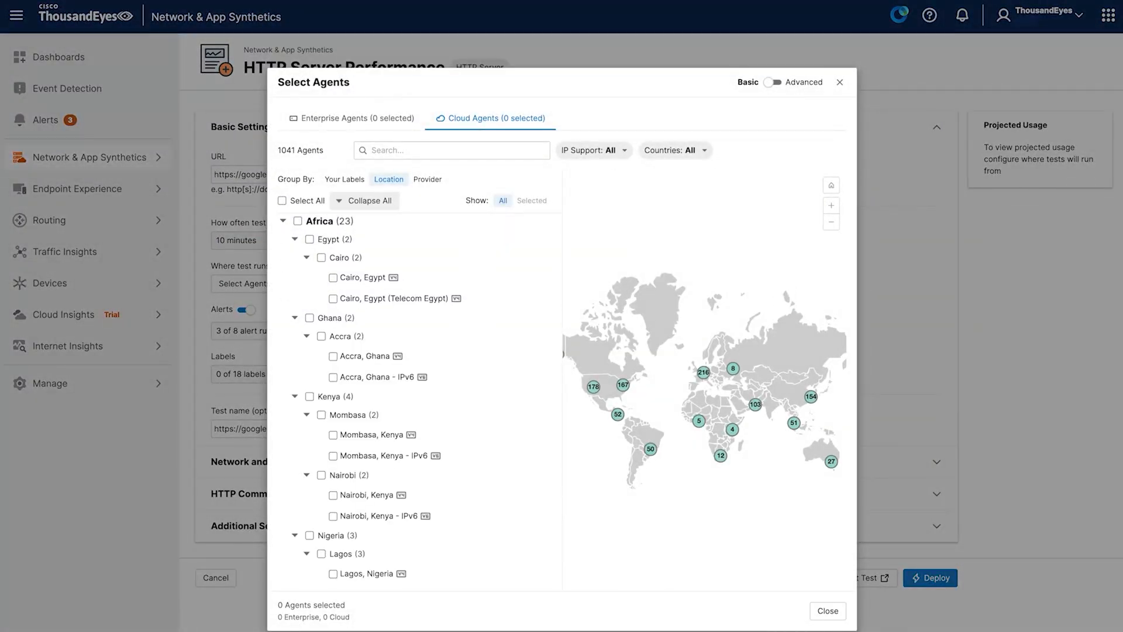
pyautogui.click(333, 278)
pyautogui.click(333, 357)
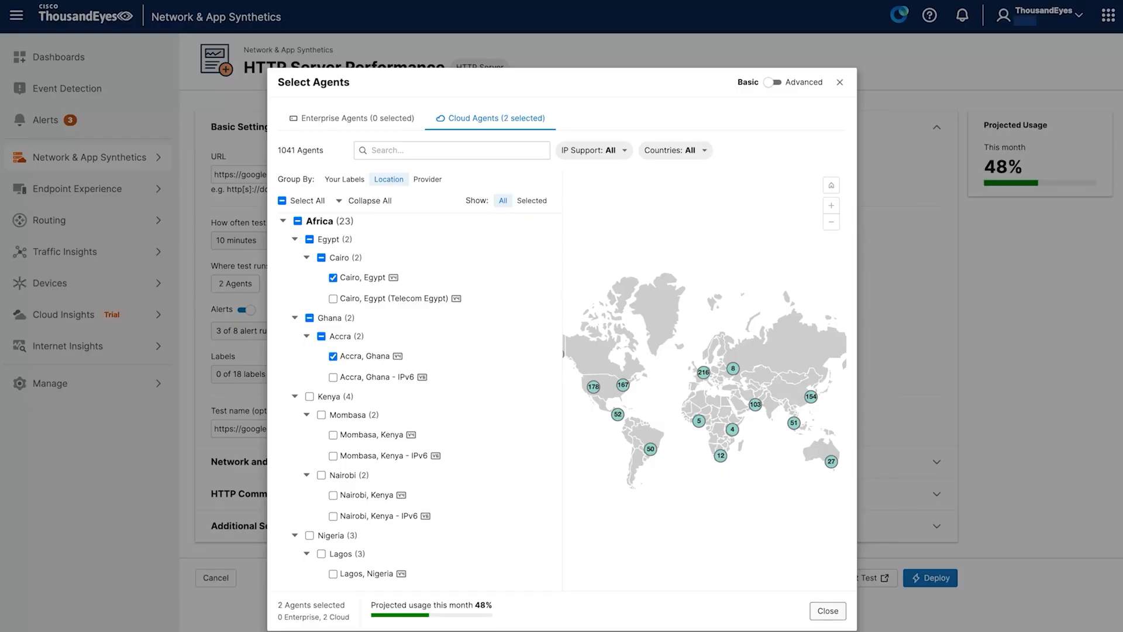
pyautogui.click(828, 610)
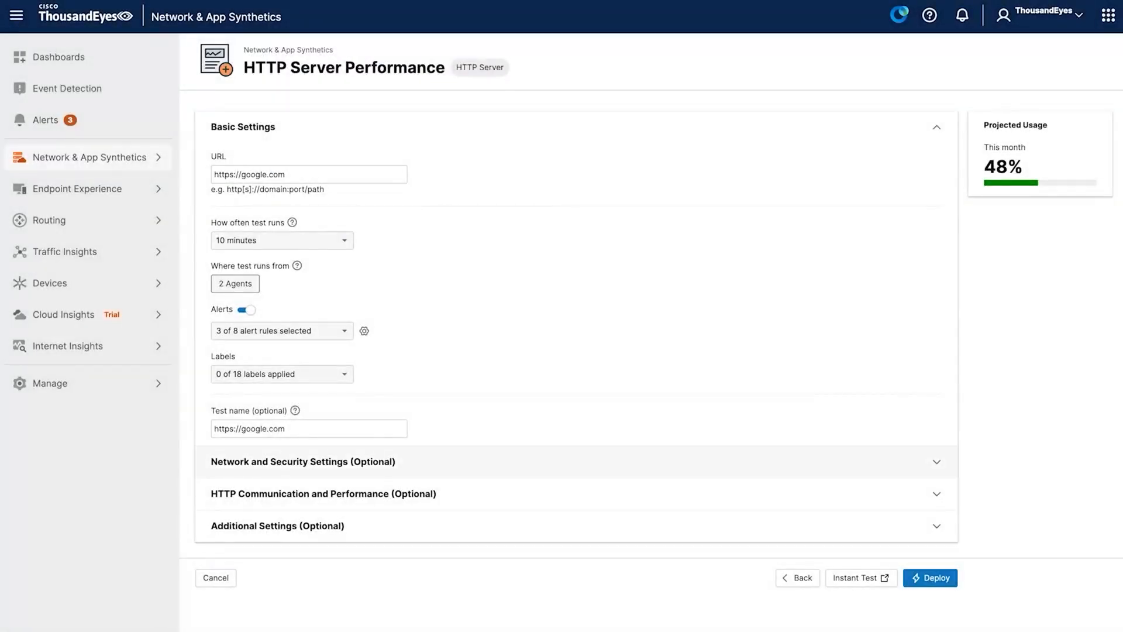
# - Open the Network and Security Settings and set the test execution schedule to Randomized Start Time
pyautogui.click(303, 462)
pyautogui.scroll(-1, 303, 461)
pyautogui.scroll(-5, 652, 331)
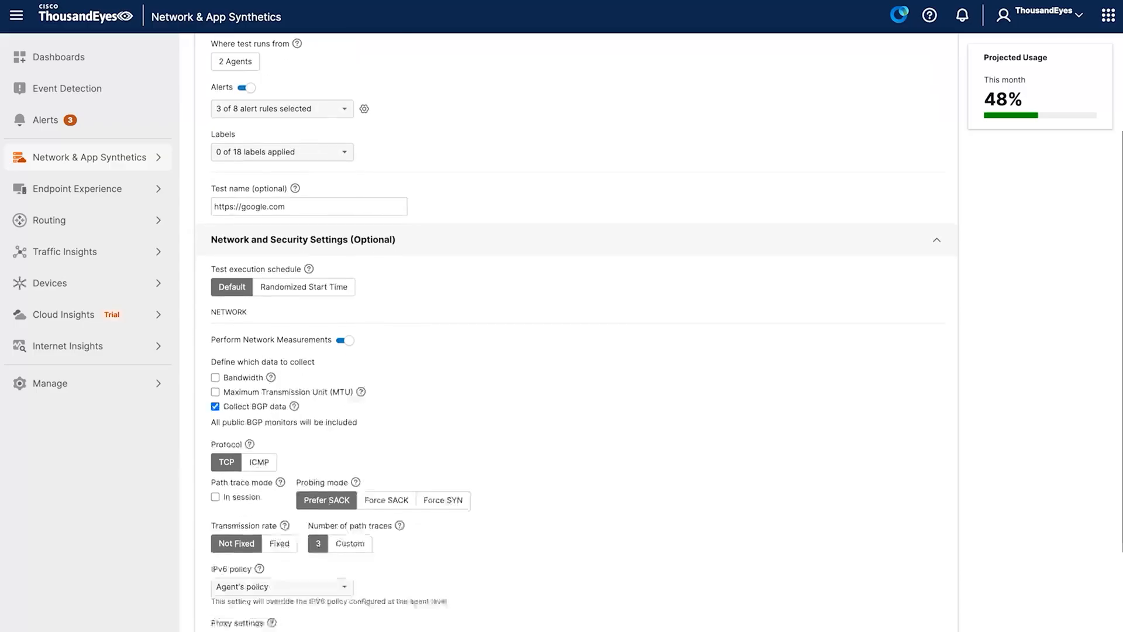
pyautogui.scroll(-2, 651, 332)
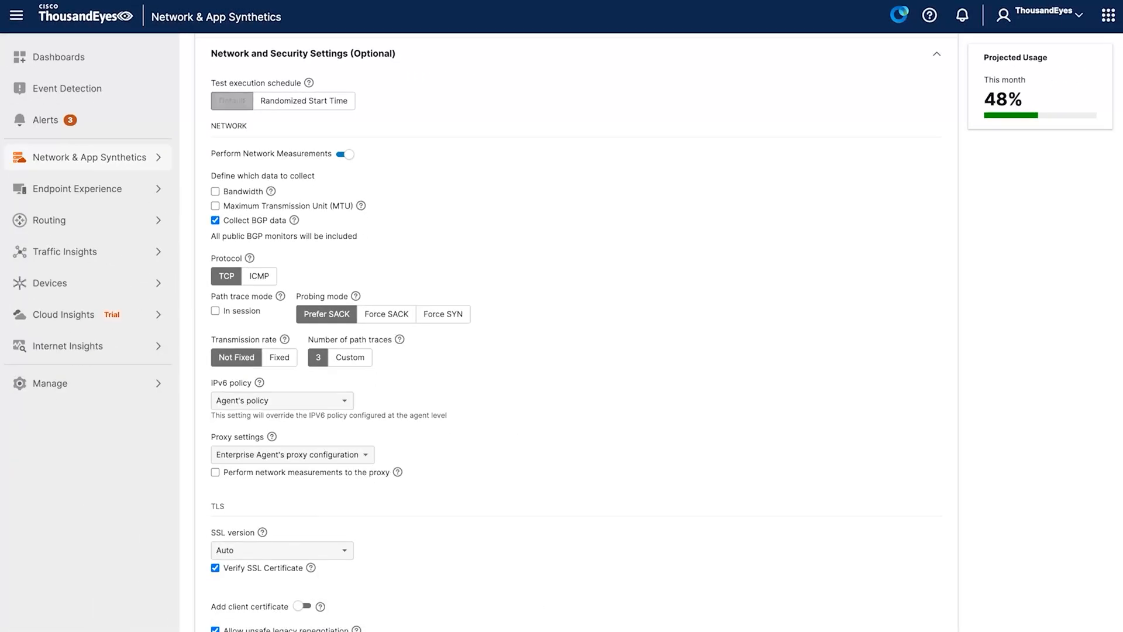
pyautogui.click(232, 100)
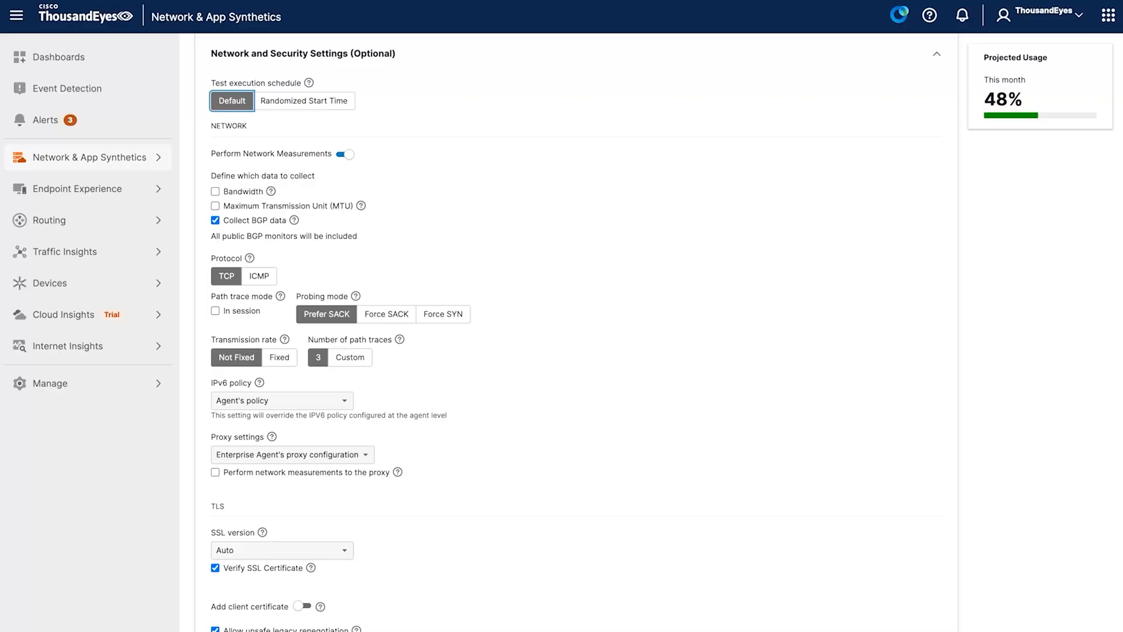
pyautogui.click(304, 100)
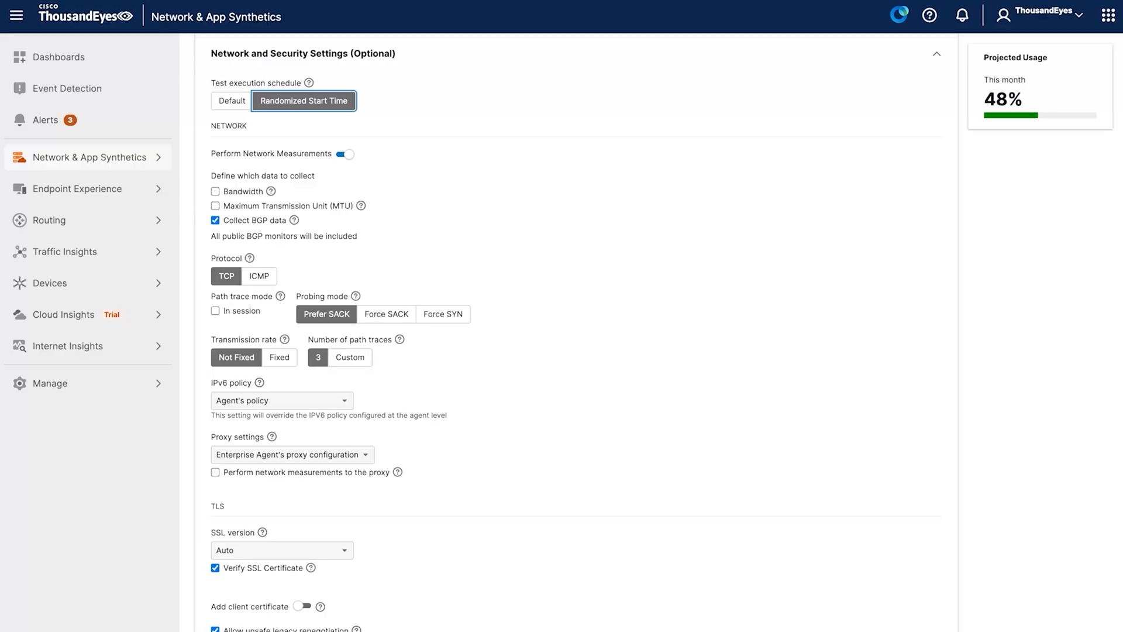
# - Switch the protocol to ICMP and back to TCP
pyautogui.click(227, 276)
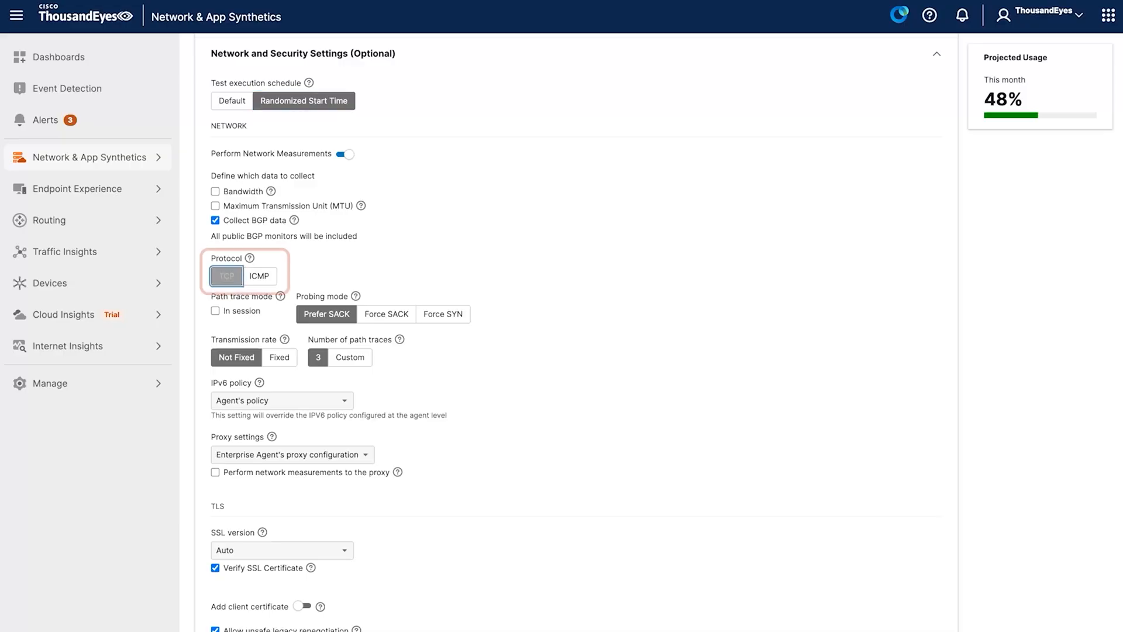
pyautogui.click(259, 276)
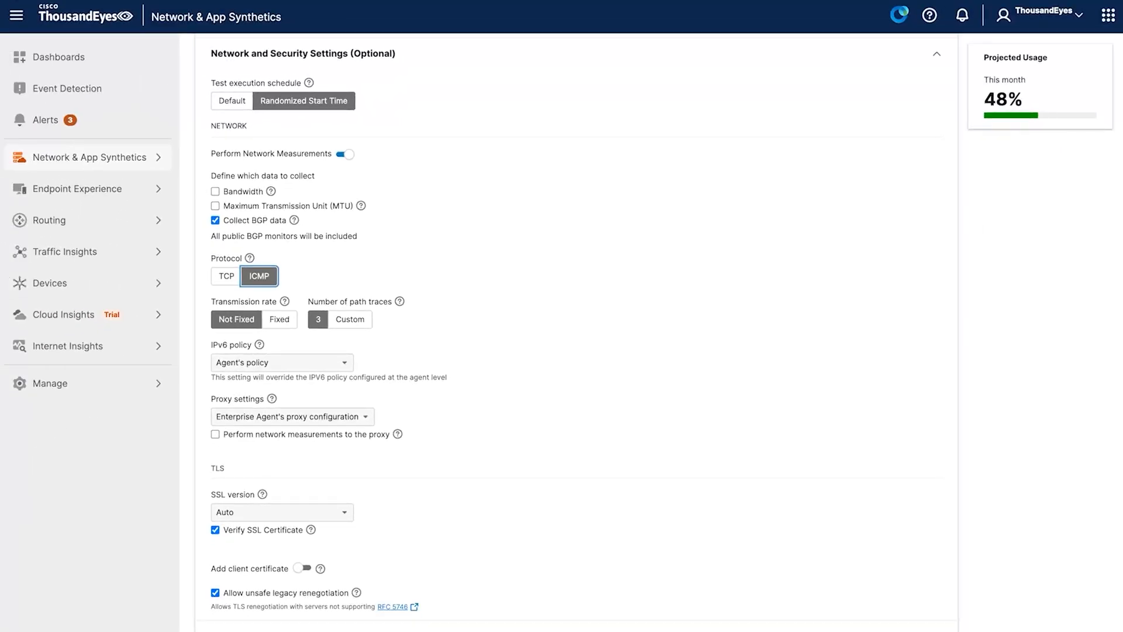
pyautogui.click(227, 276)
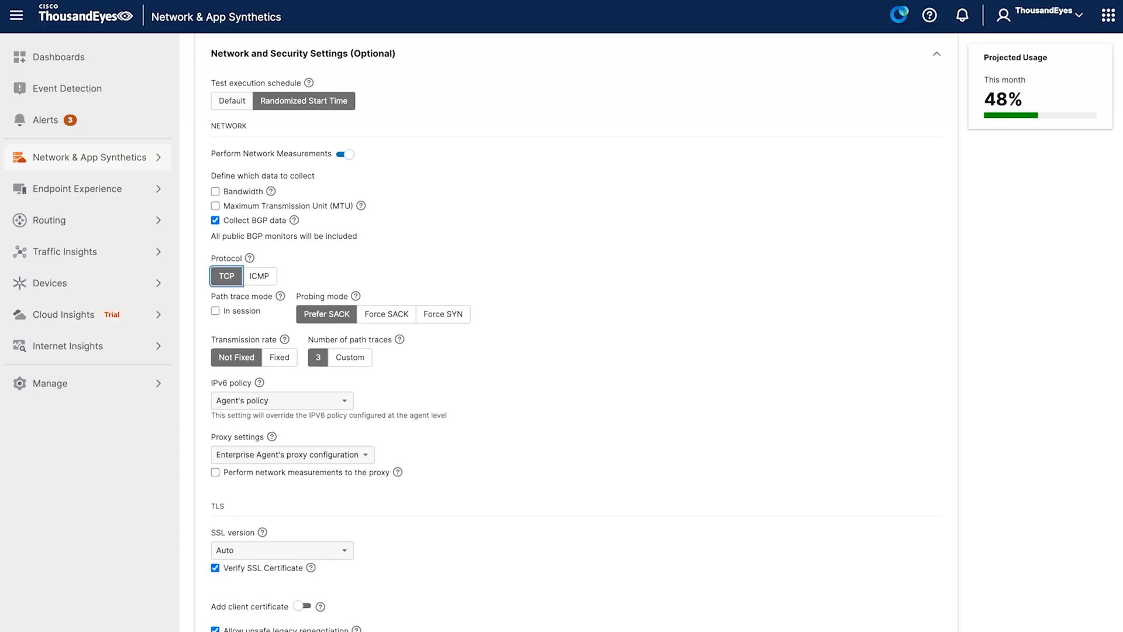
# - Enable in-session path trace mode and set a custom number of path traces to 10
pyautogui.click(215, 310)
pyautogui.click(318, 358)
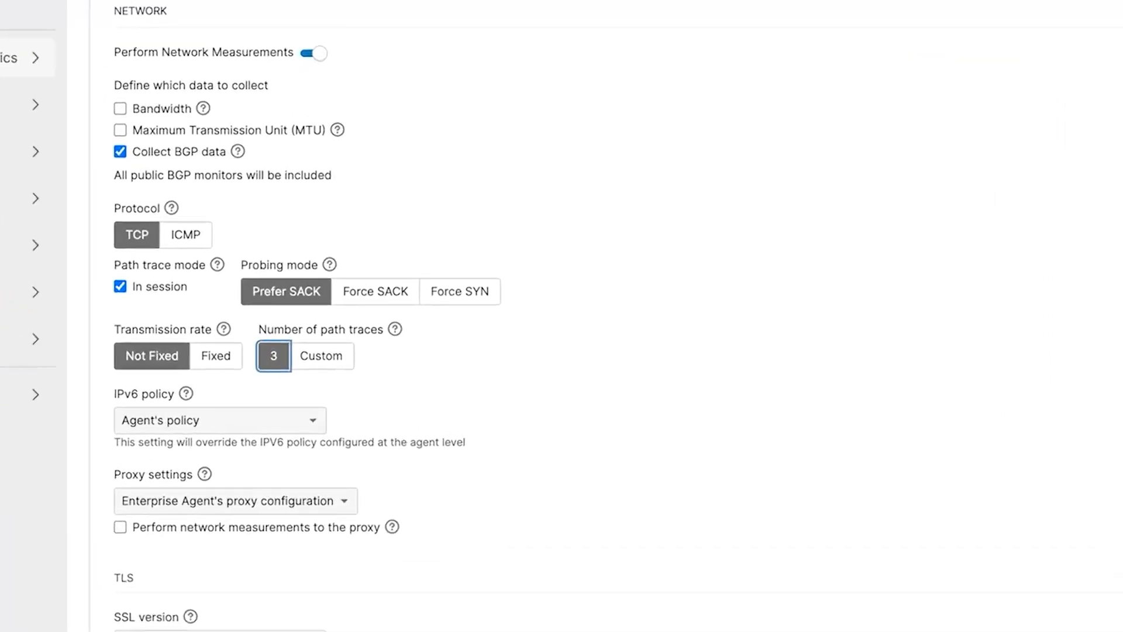
pyautogui.click(321, 356)
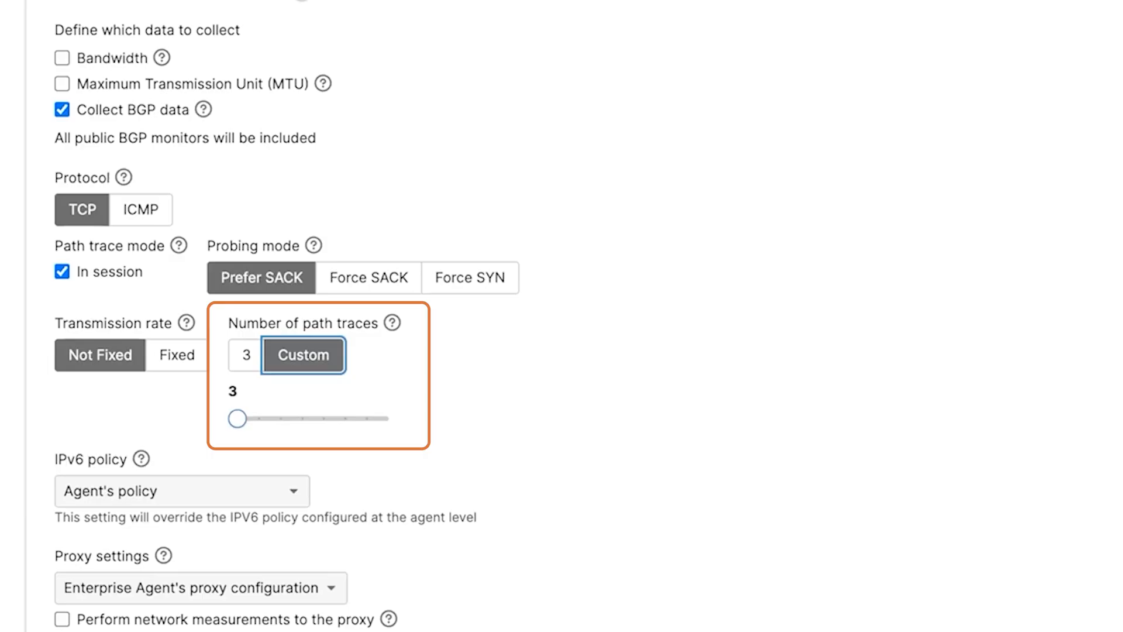
pyautogui.moveTo(238, 419); pyautogui.dragTo(388, 418)
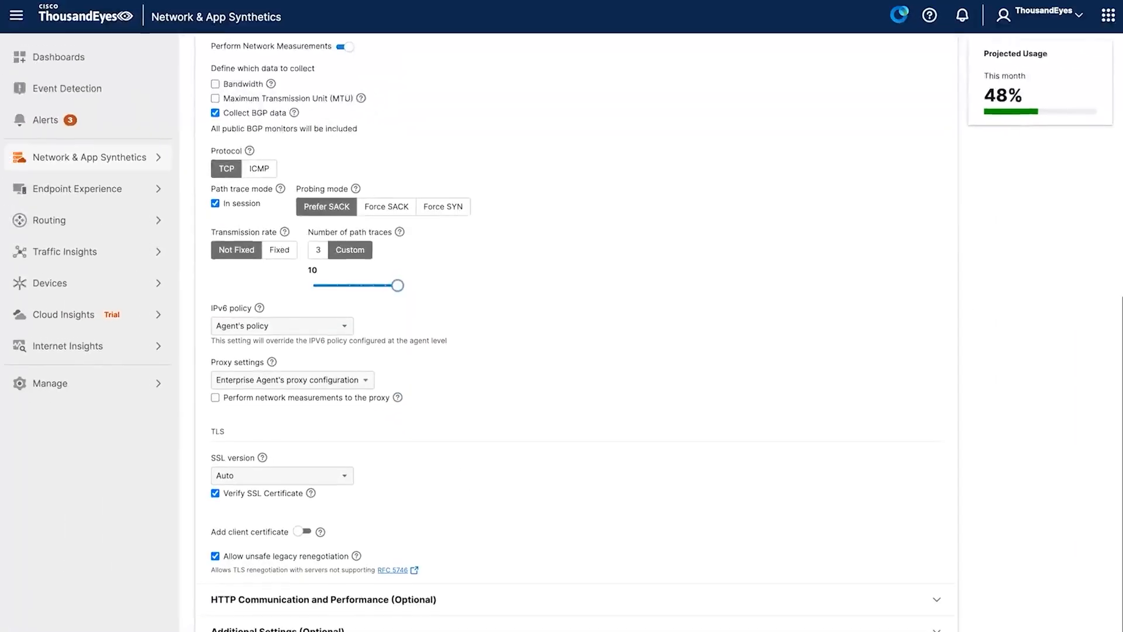
# - Set the HTTP server timeout to 60 s and the target response time to 2900 ms
pyautogui.scroll(-6, 577, 332)
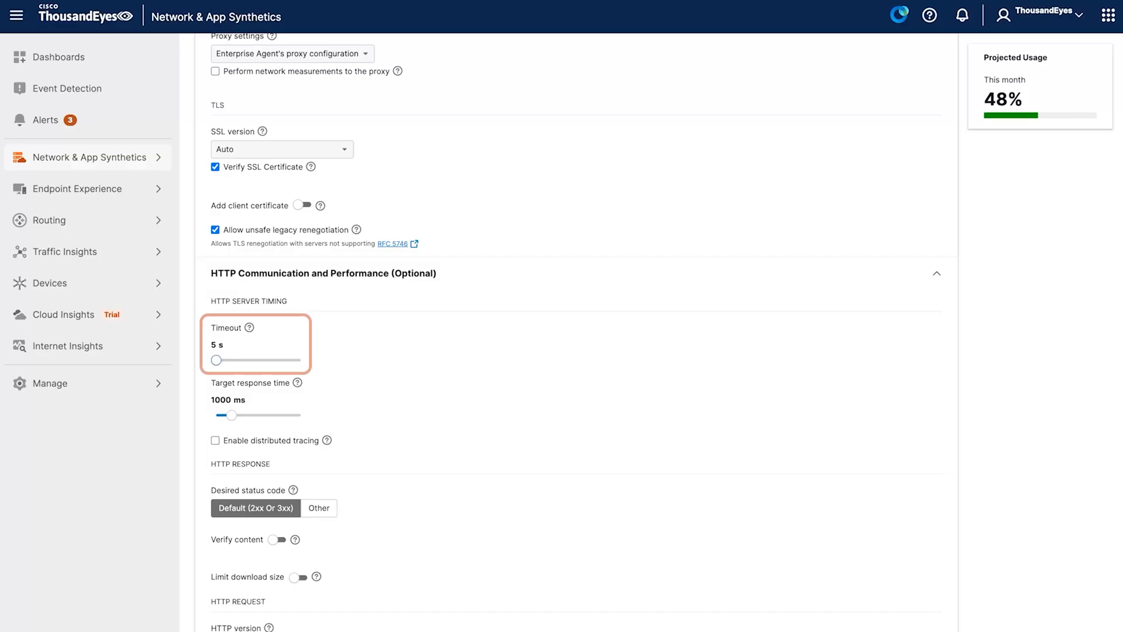
pyautogui.moveTo(217, 360); pyautogui.dragTo(300, 360)
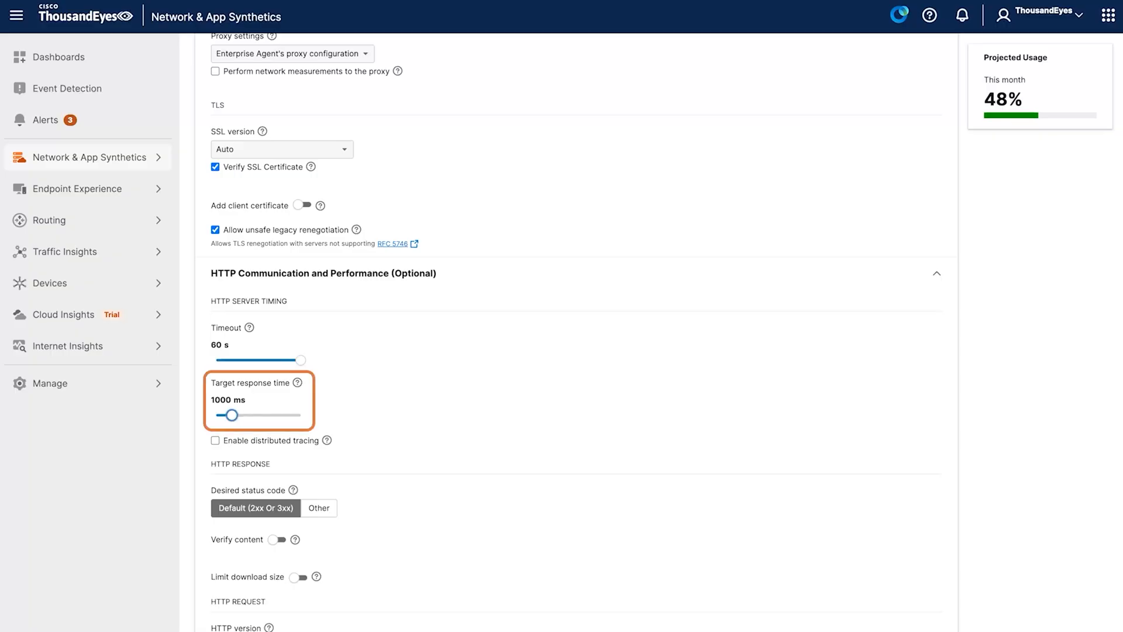
pyautogui.moveTo(231, 415); pyautogui.dragTo(264, 415)
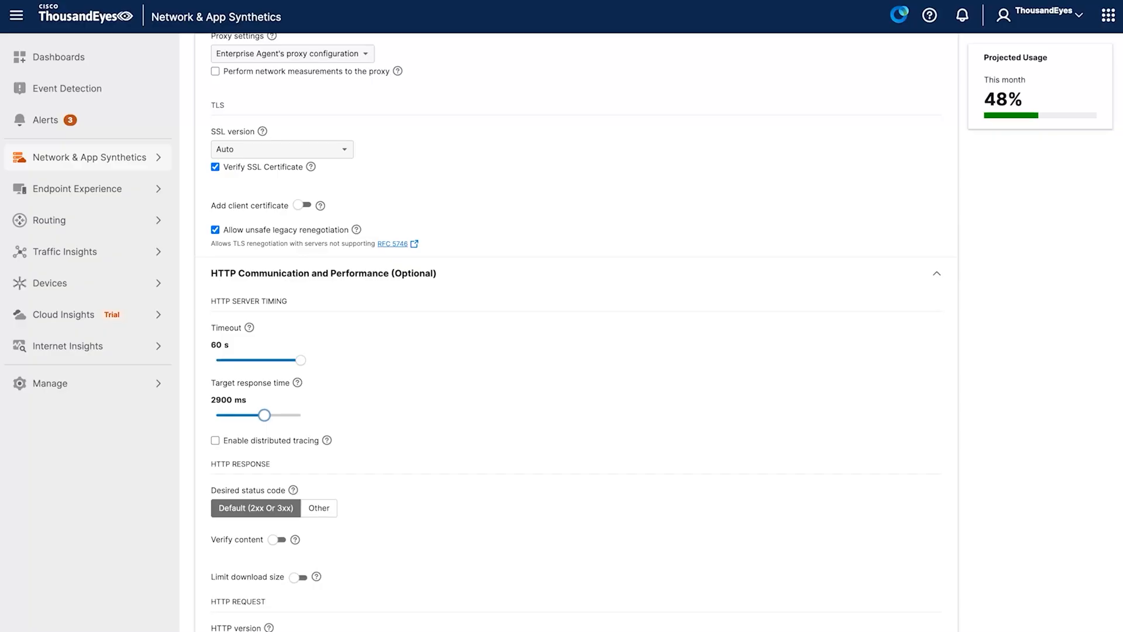
# - Toggle distributed tracing on and off again
pyautogui.scroll(-3, 576, 332)
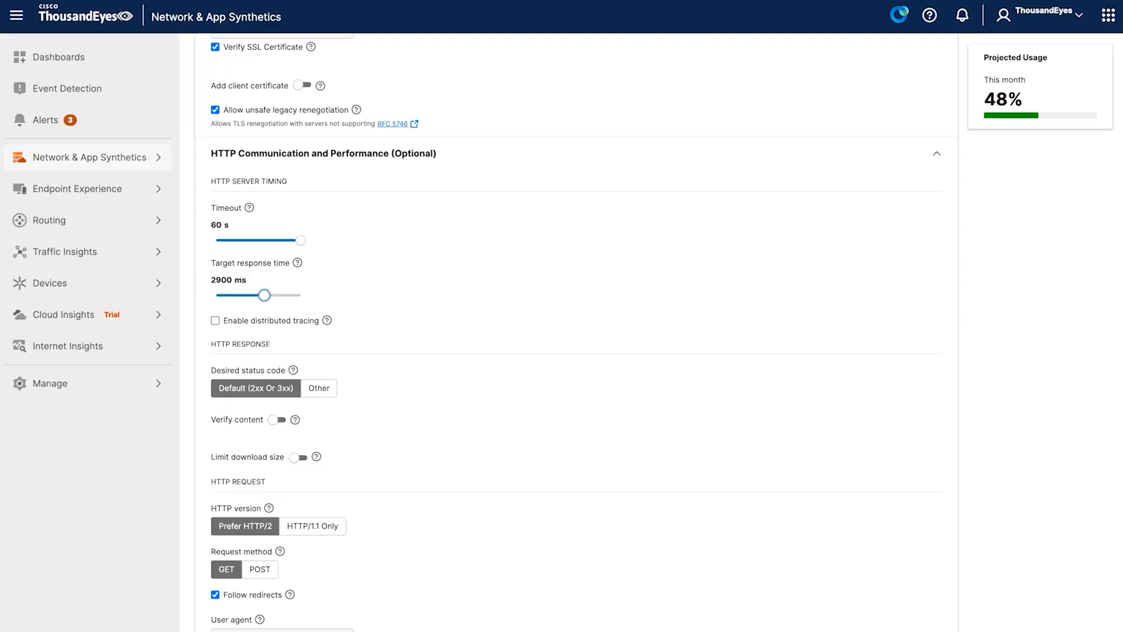
pyautogui.click(216, 321)
pyautogui.press('space')
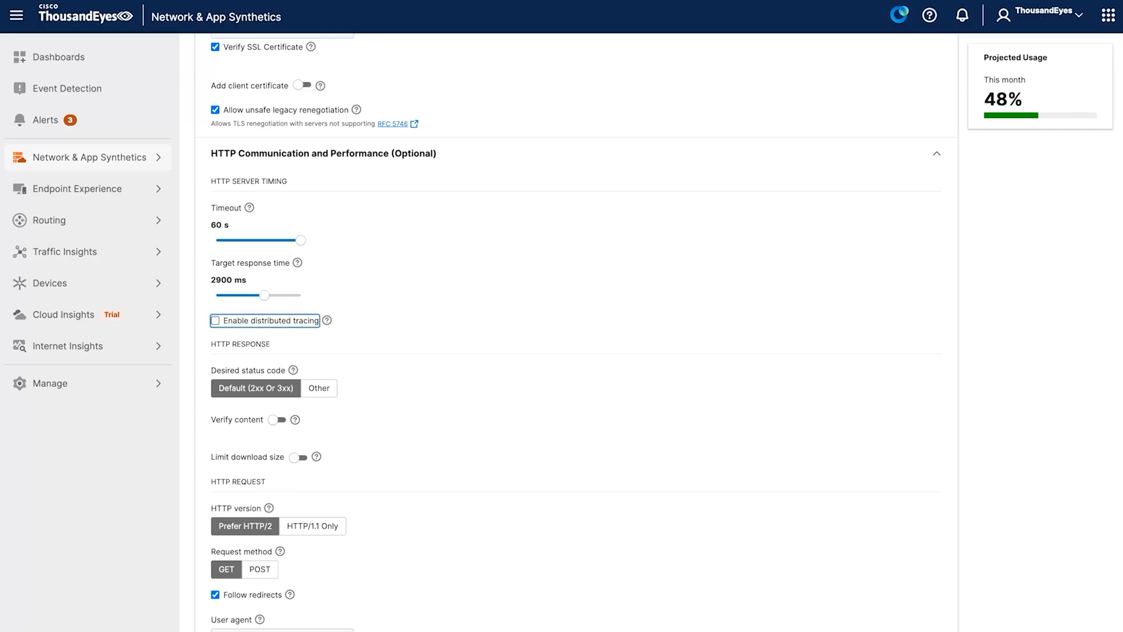
# - Switch the desired status code to Other and back to Default (2xx Or 3xx)
pyautogui.scroll(-1, 562, 316)
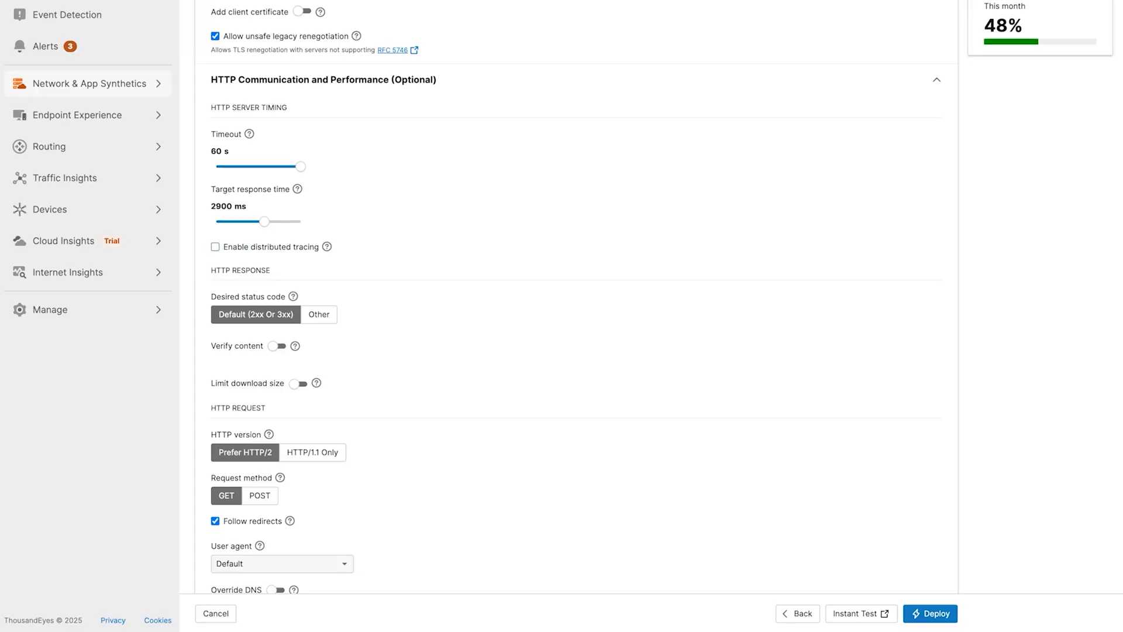
pyautogui.scroll(-2, 576, 316)
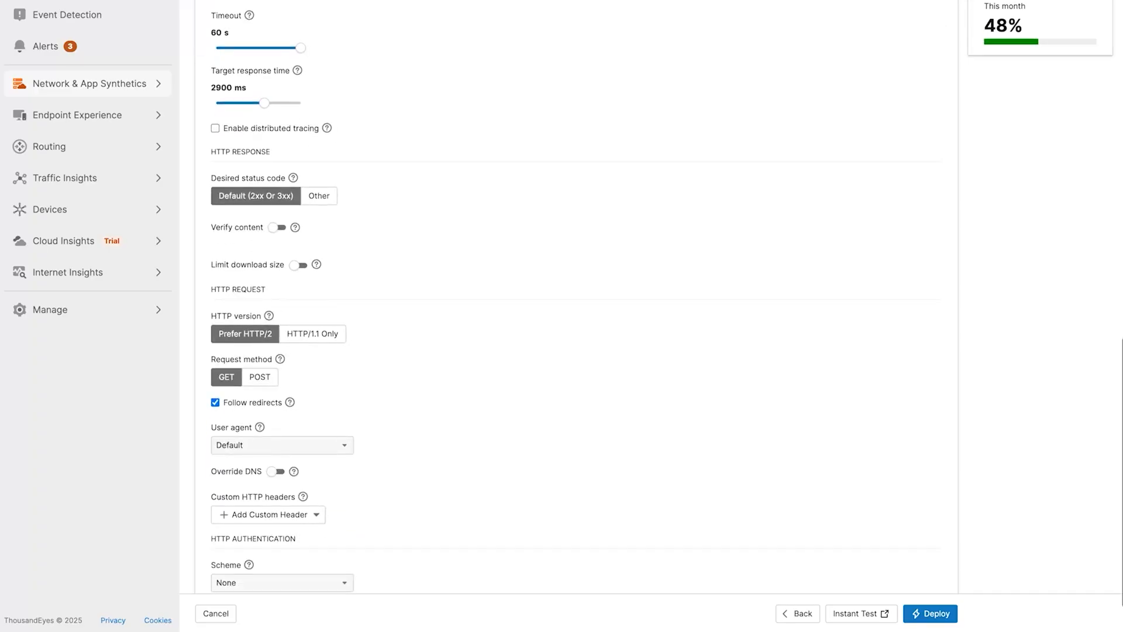
pyautogui.scroll(-1, 576, 316)
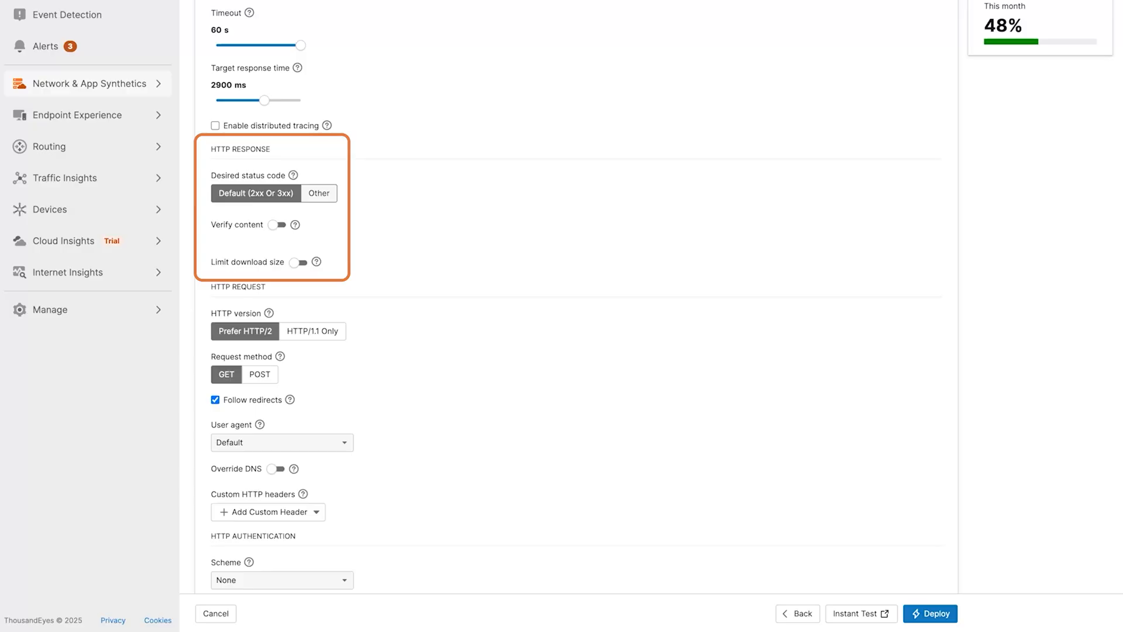
pyautogui.click(318, 193)
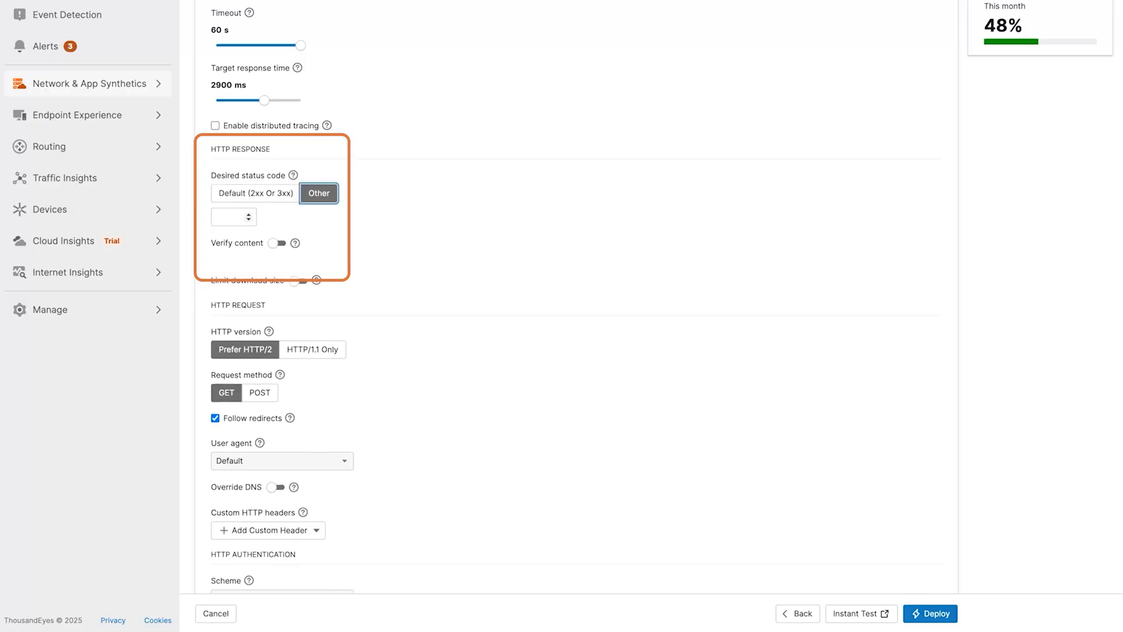
pyautogui.click(247, 216)
pyautogui.click(256, 193)
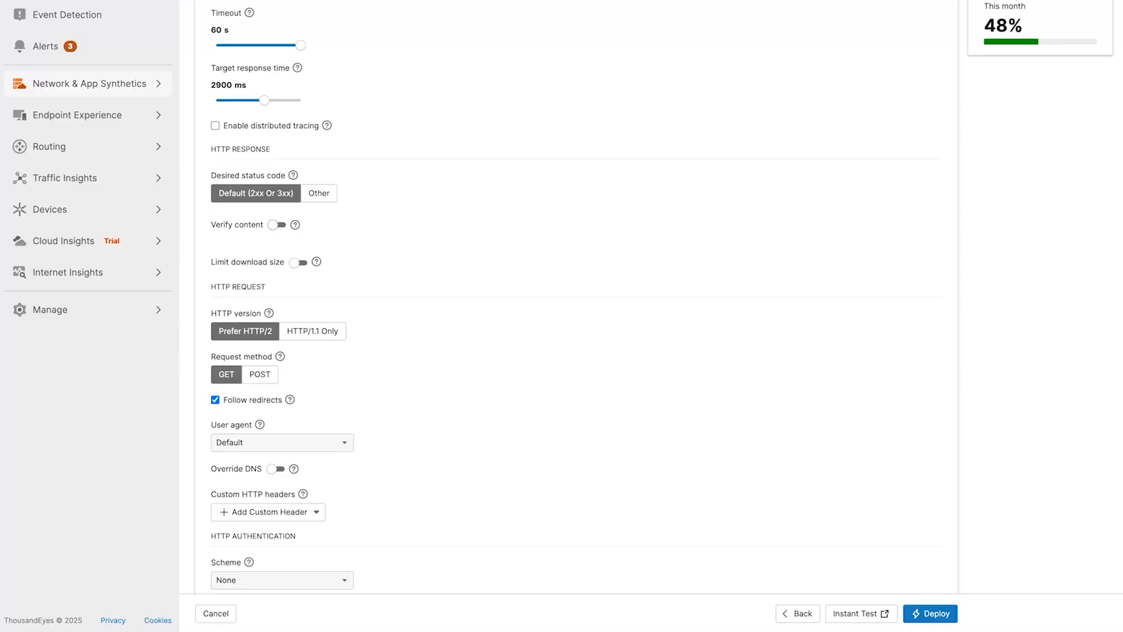
# - Enable content verification and enter the expression google to match against the response
pyautogui.click(276, 225)
pyautogui.click(293, 278)
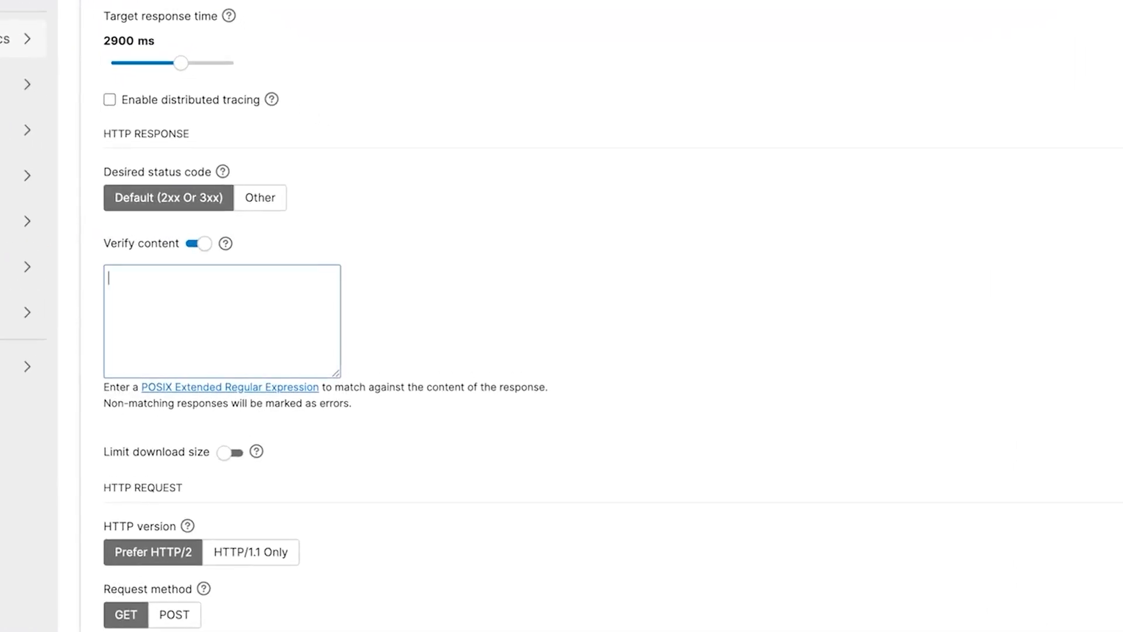
pyautogui.write('google')
# - Switch the HTTP version to HTTP/1.1 Only and back to Prefer HTTP/2
pyautogui.scroll(-2, 325, 316)
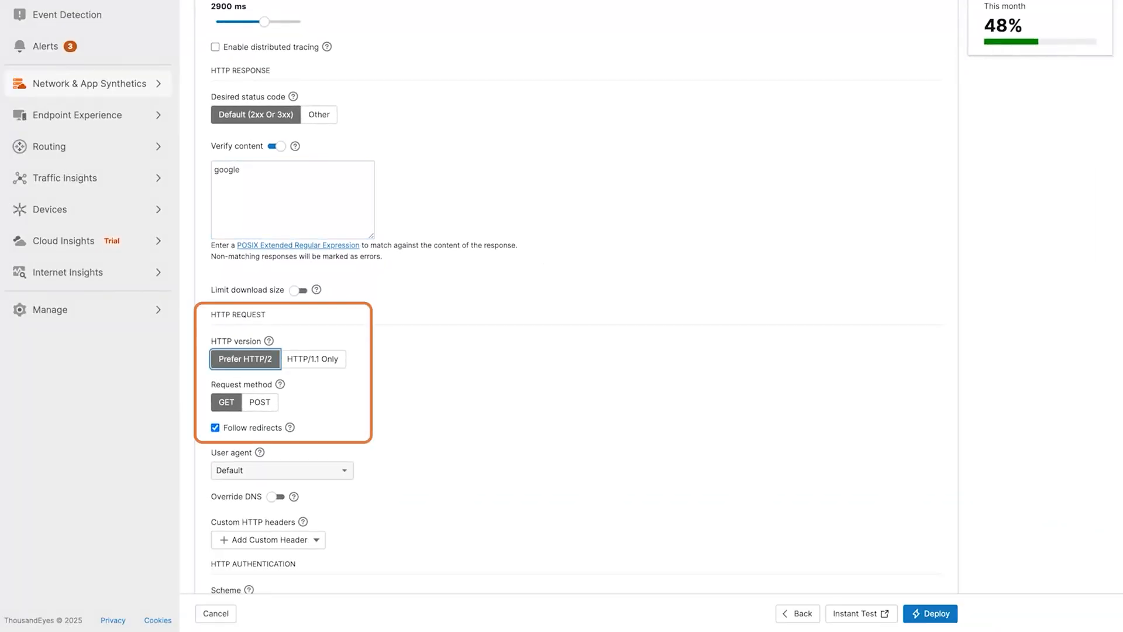
pyautogui.click(312, 359)
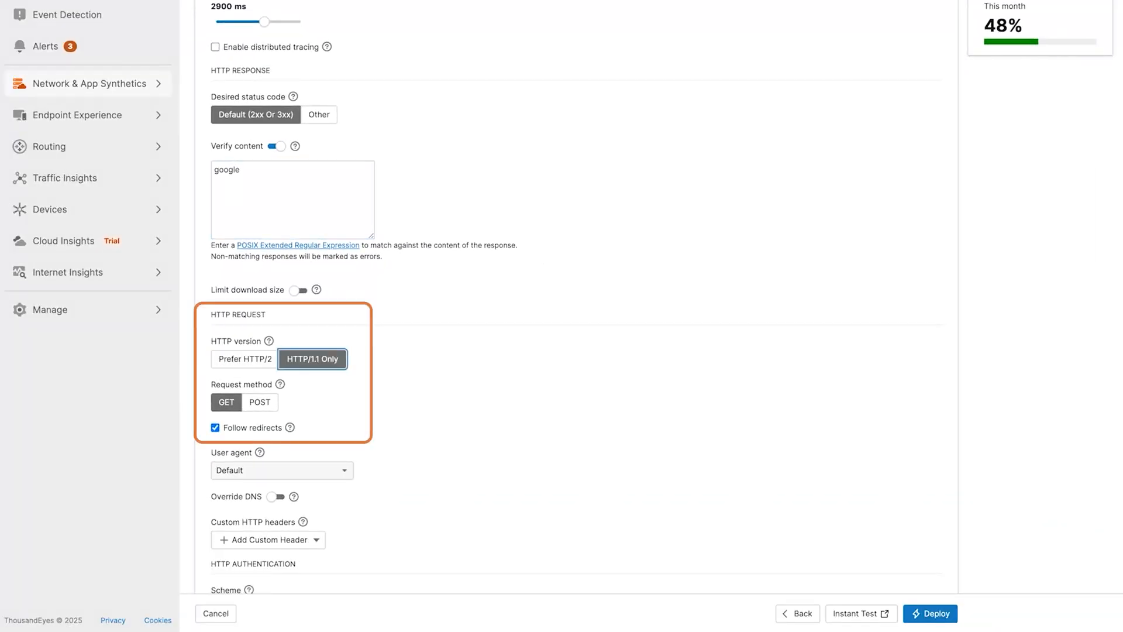
pyautogui.click(245, 359)
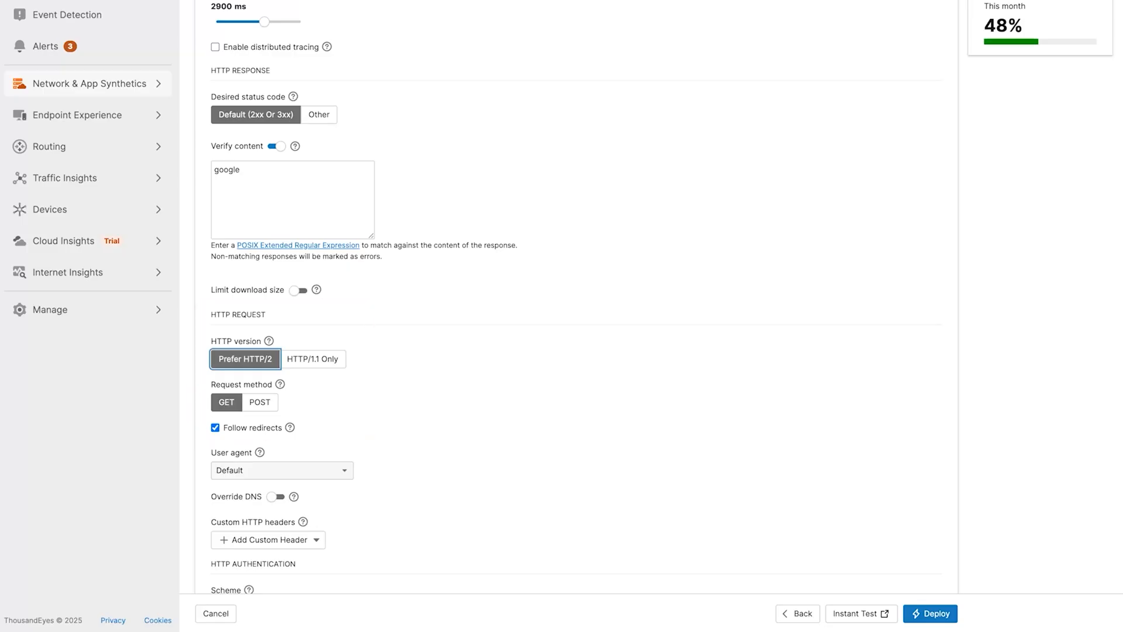
# - Switch the request method to POST and back to GET
pyautogui.click(226, 402)
pyautogui.click(260, 402)
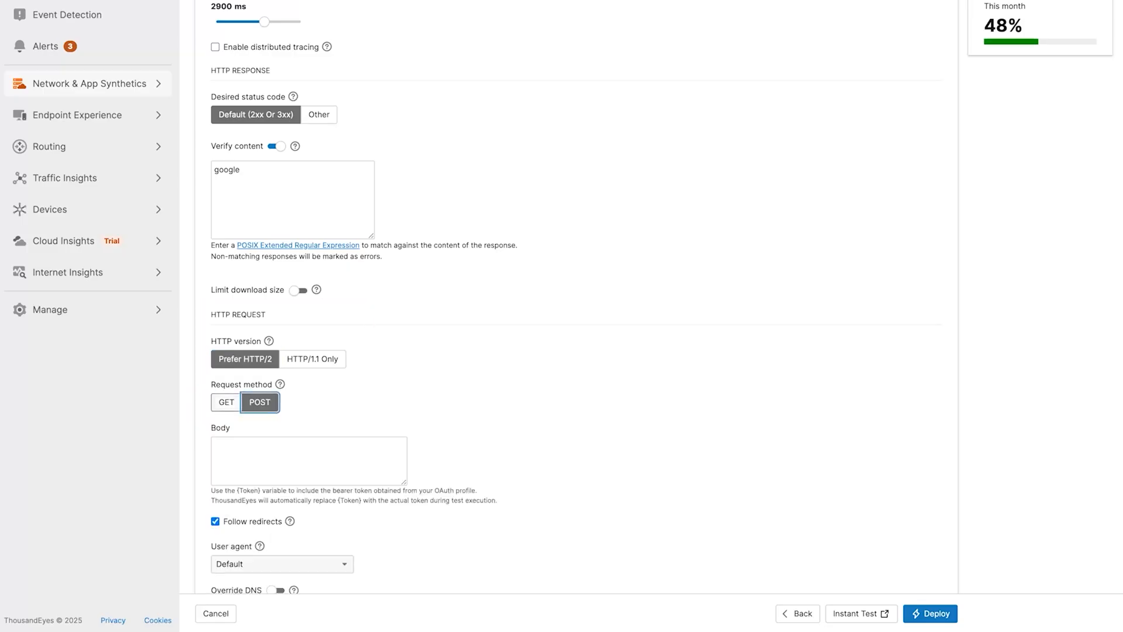
pyautogui.click(227, 403)
# - Set the user agent to Firefox - Mac
pyautogui.scroll(-2, 562, 316)
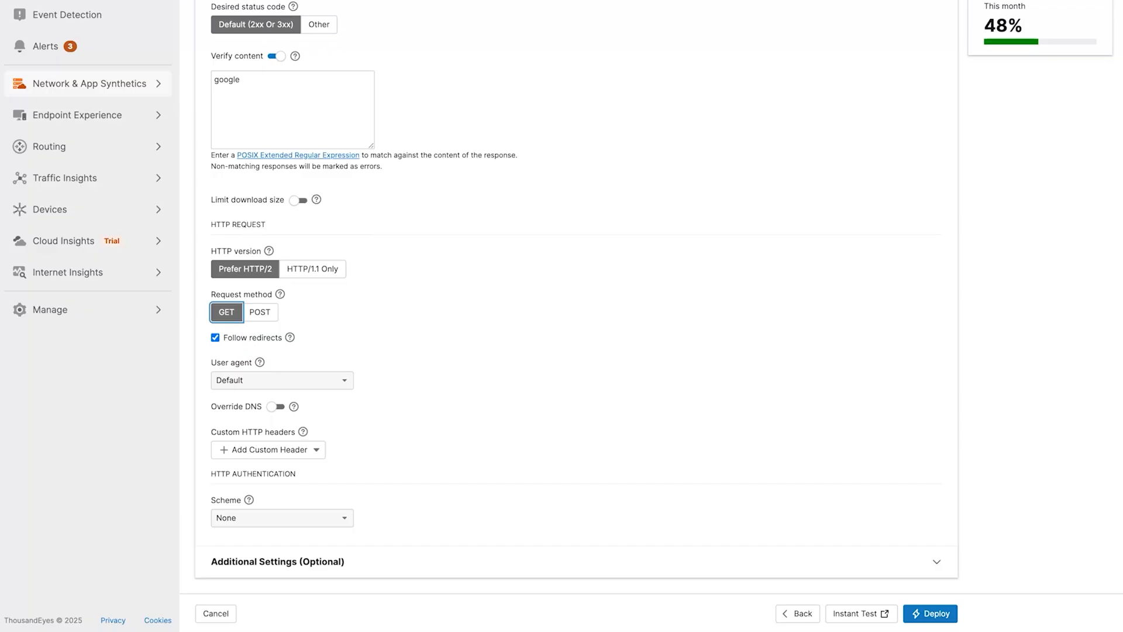
pyautogui.click(282, 380)
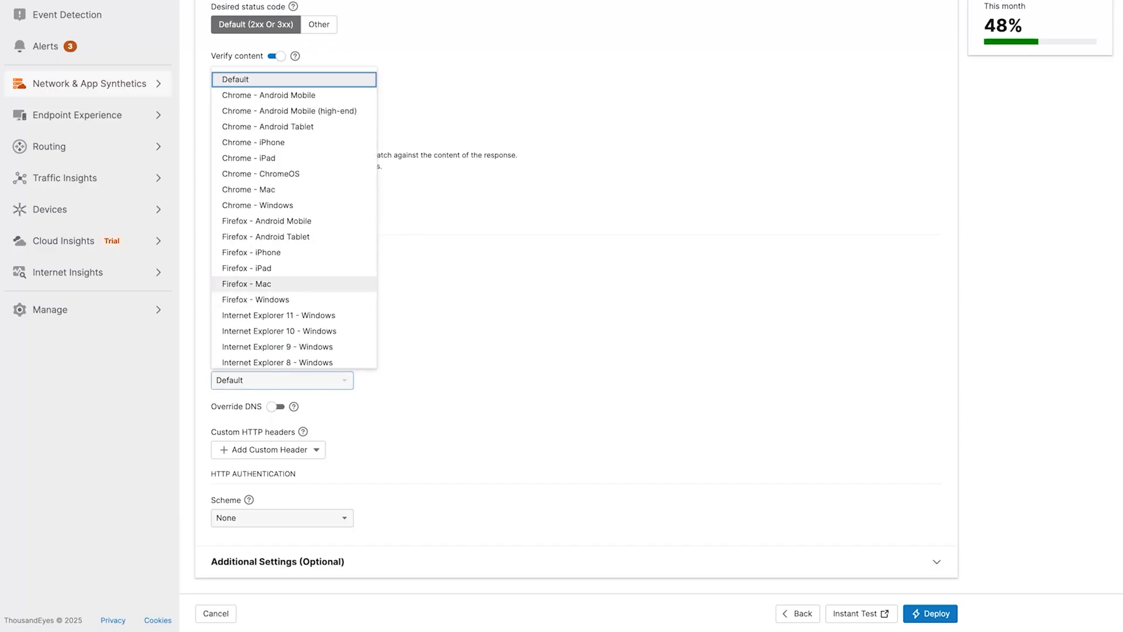
pyautogui.click(247, 284)
# - Expand the additional settings, enter the description Google, and deploy the test
pyautogui.scroll(-2, 562, 316)
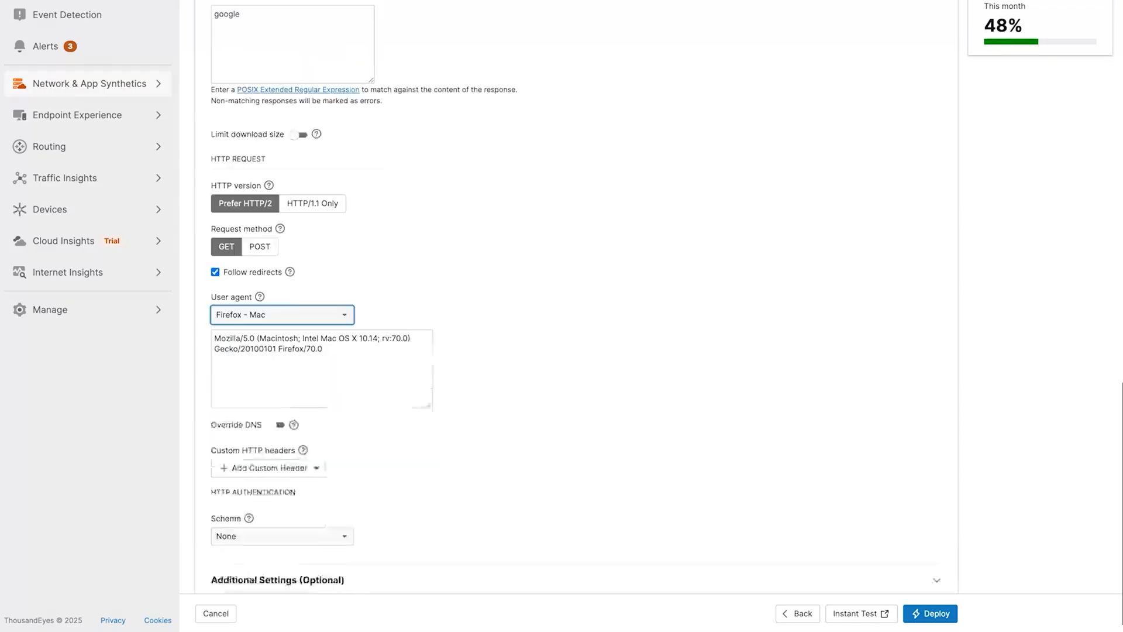
pyautogui.click(278, 560)
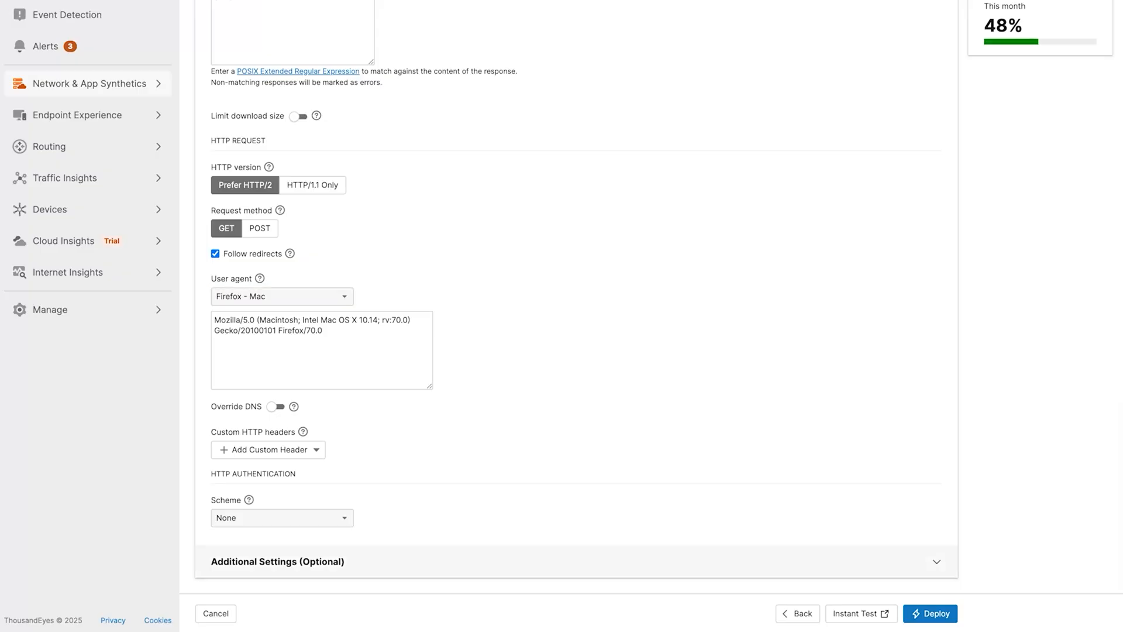
pyautogui.scroll(-2, 576, 316)
pyautogui.click(300, 519)
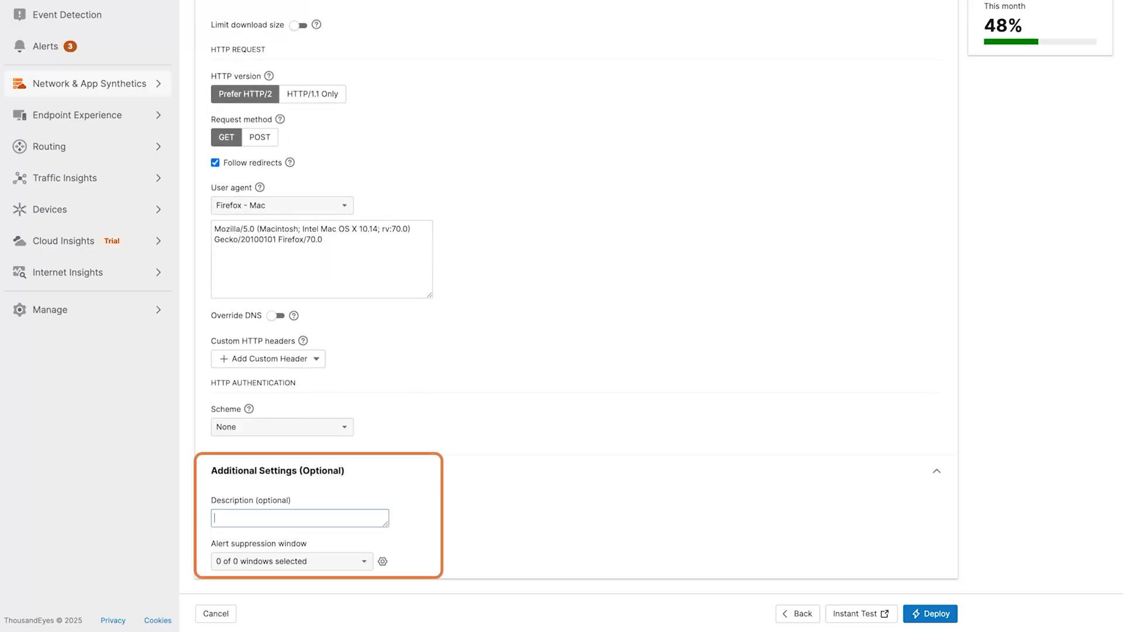
pyautogui.write('Google')
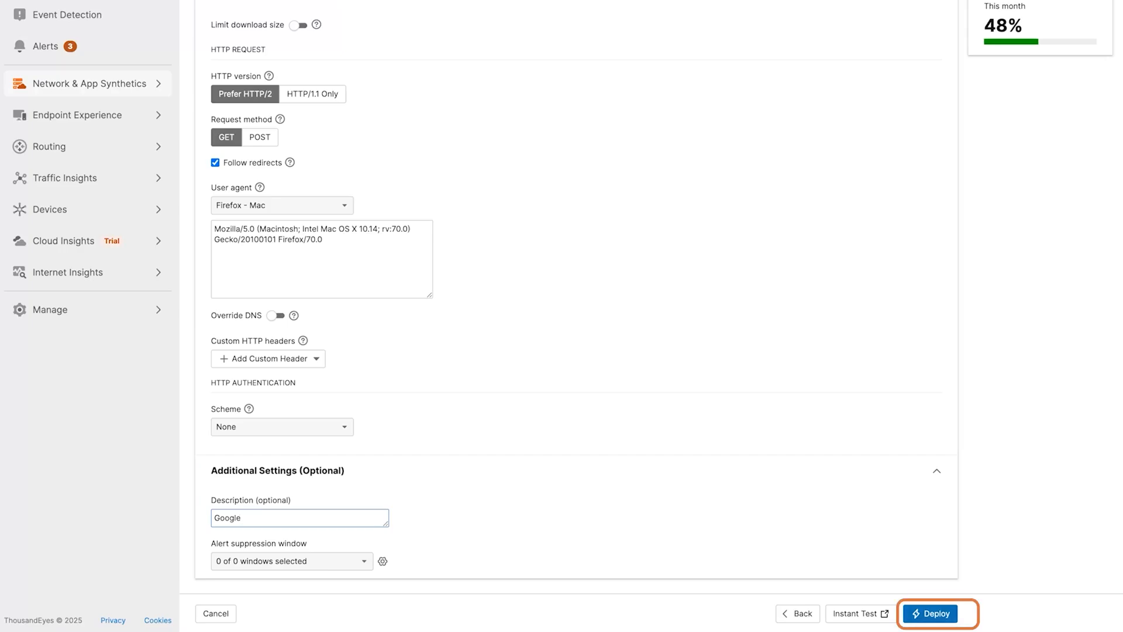
pyautogui.click(931, 614)
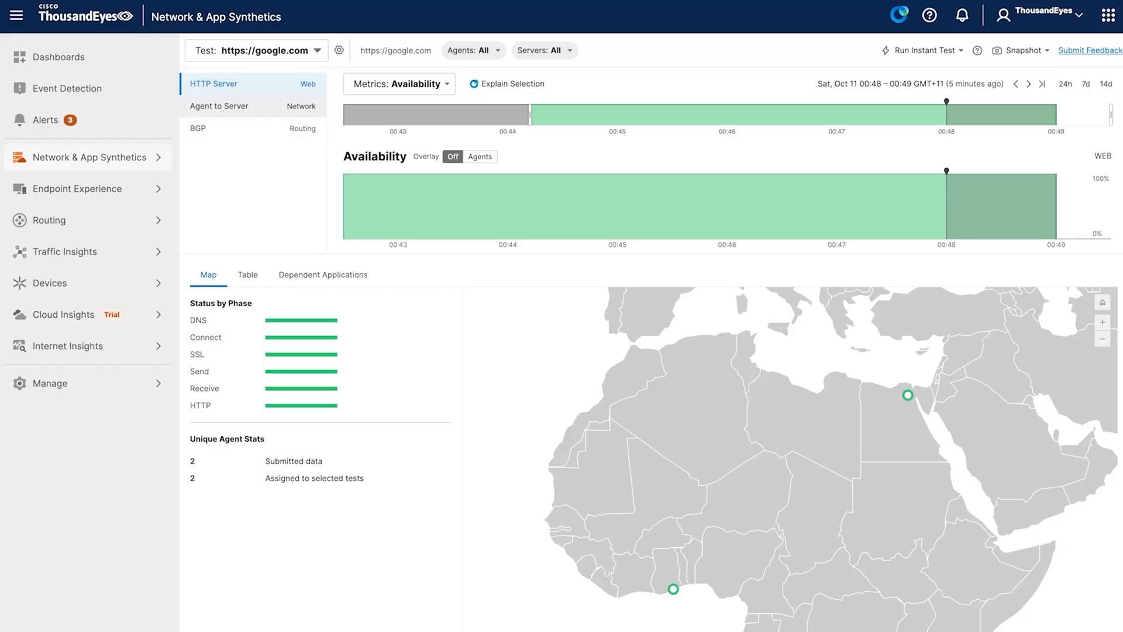
# - View the deployed test's Agent to Server and BGP results
pyautogui.click(220, 106)
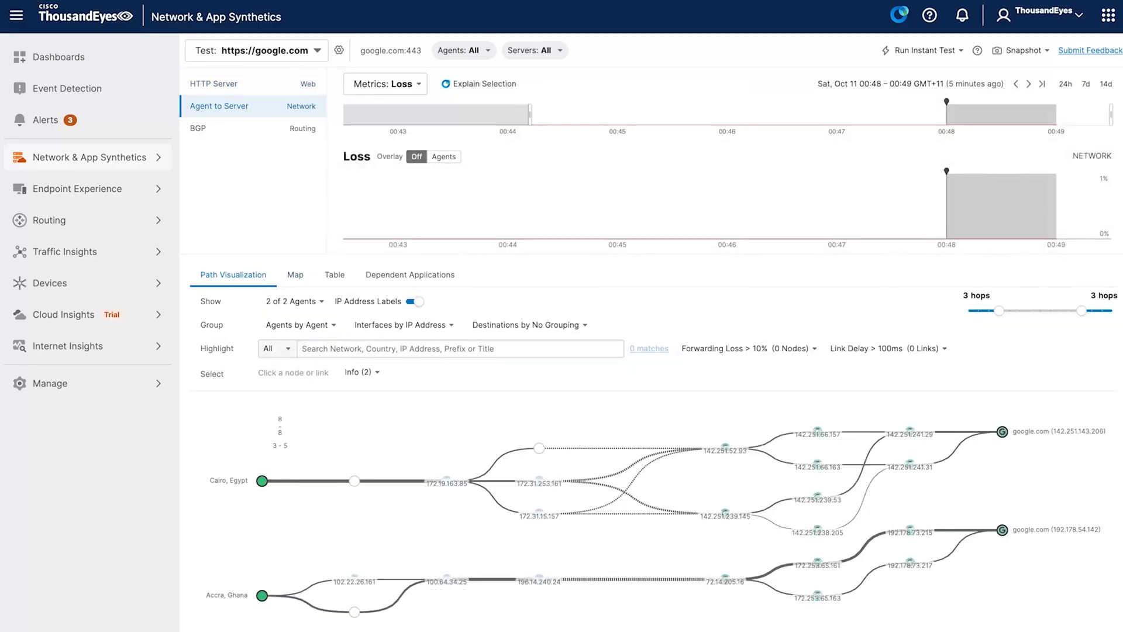
pyautogui.click(199, 129)
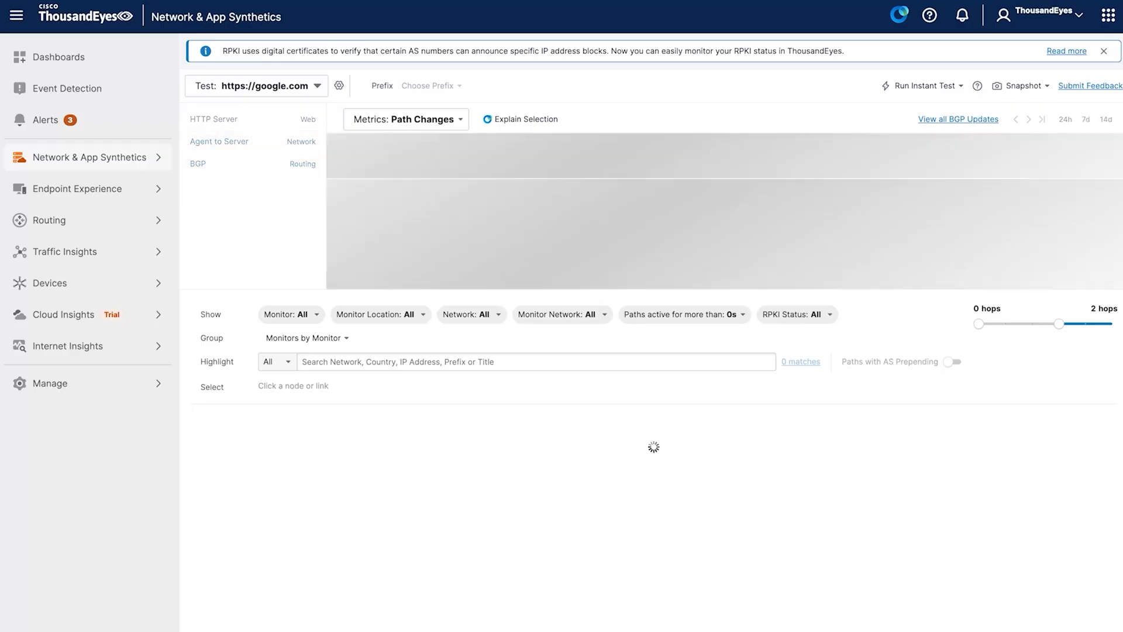